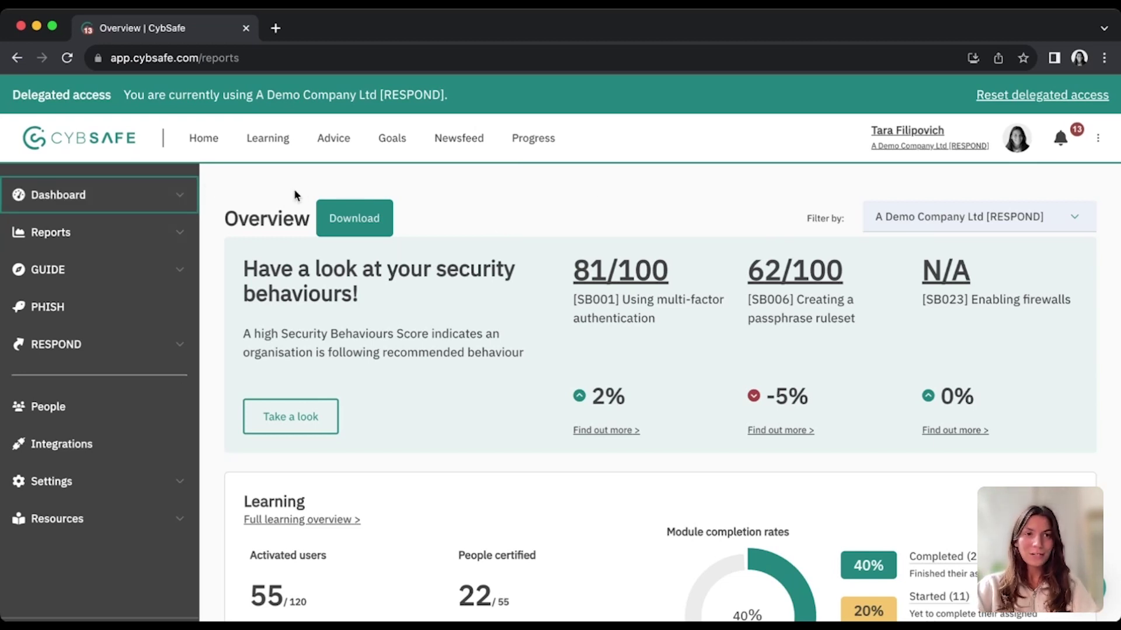
- Expand the RESPOND section in the left sidebar to show its pages
left_click(88, 346)
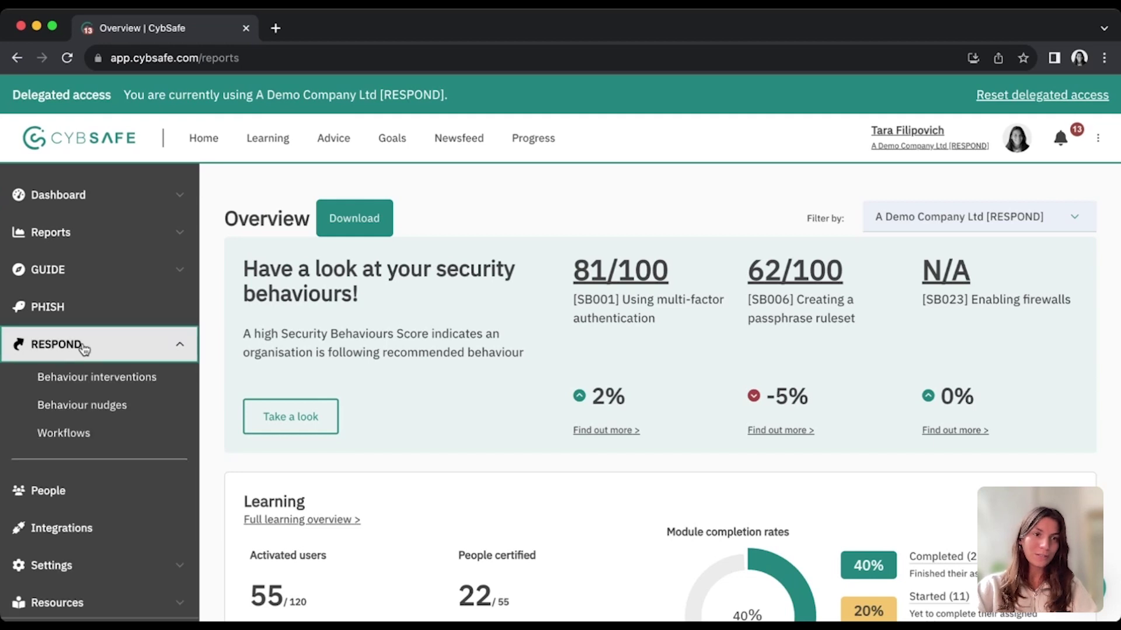
- Open Behaviour nudges under RESPOND to view the Nudge report, showing 0 nudges
left_click(95, 405)
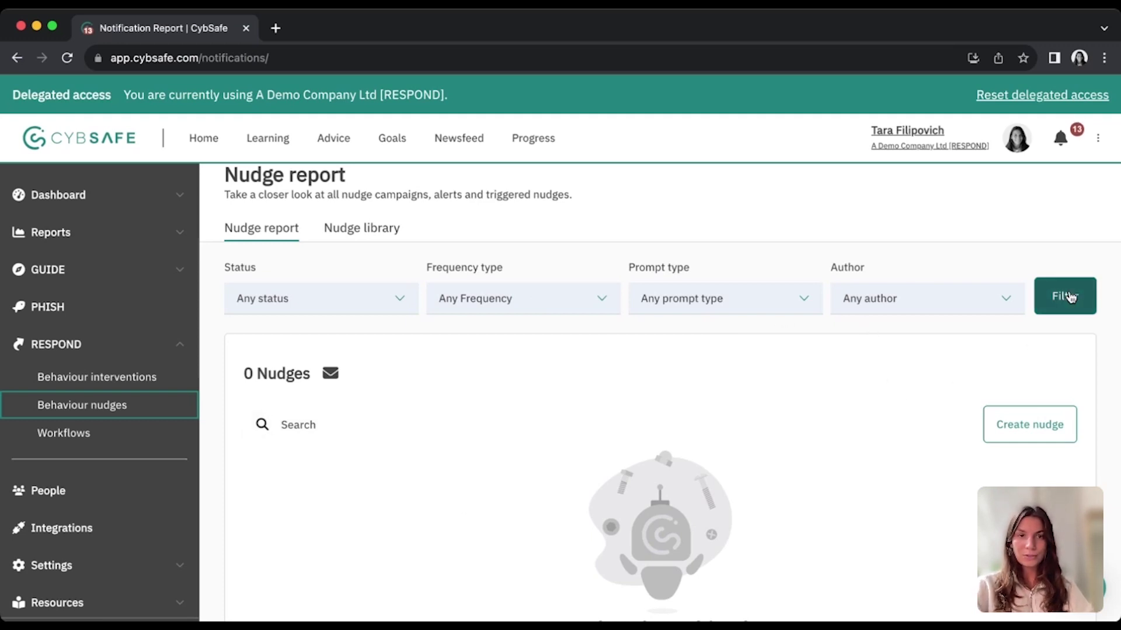
- Create a new nudge and enter 'Test campaign' as its campaign name
left_click(1044, 435)
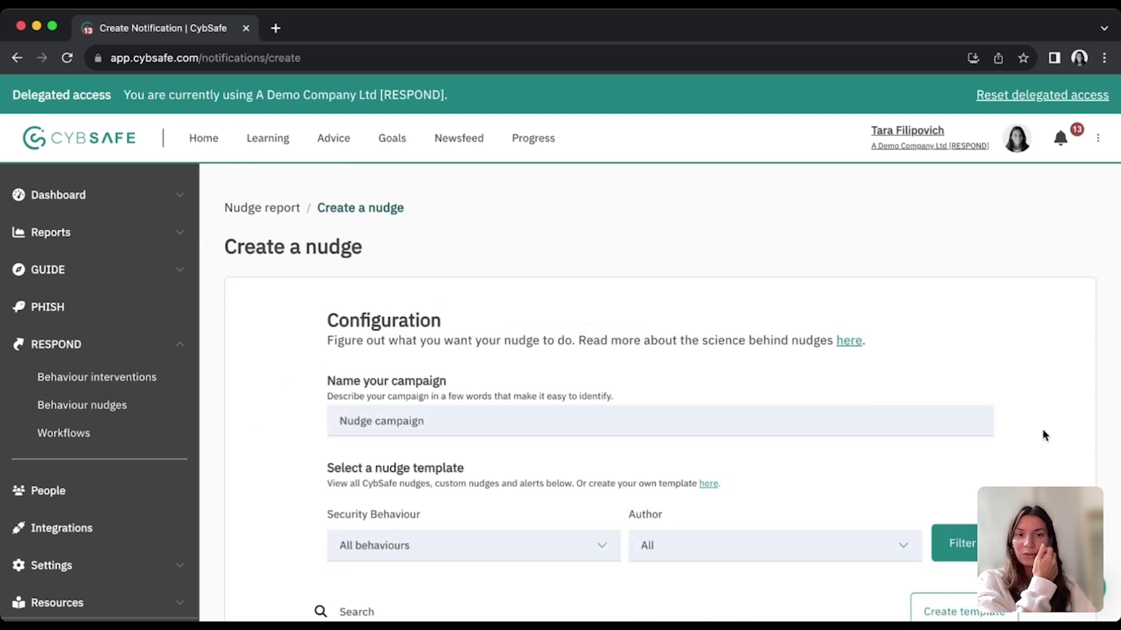
scroll(1045, 436, "down", 2)
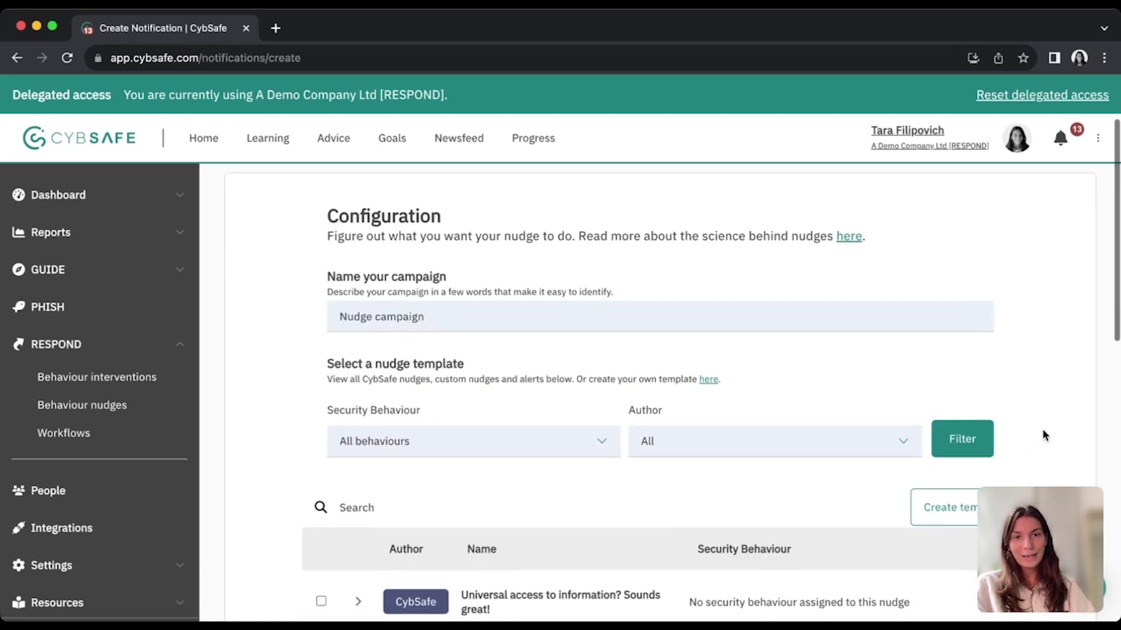
left_click(827, 317)
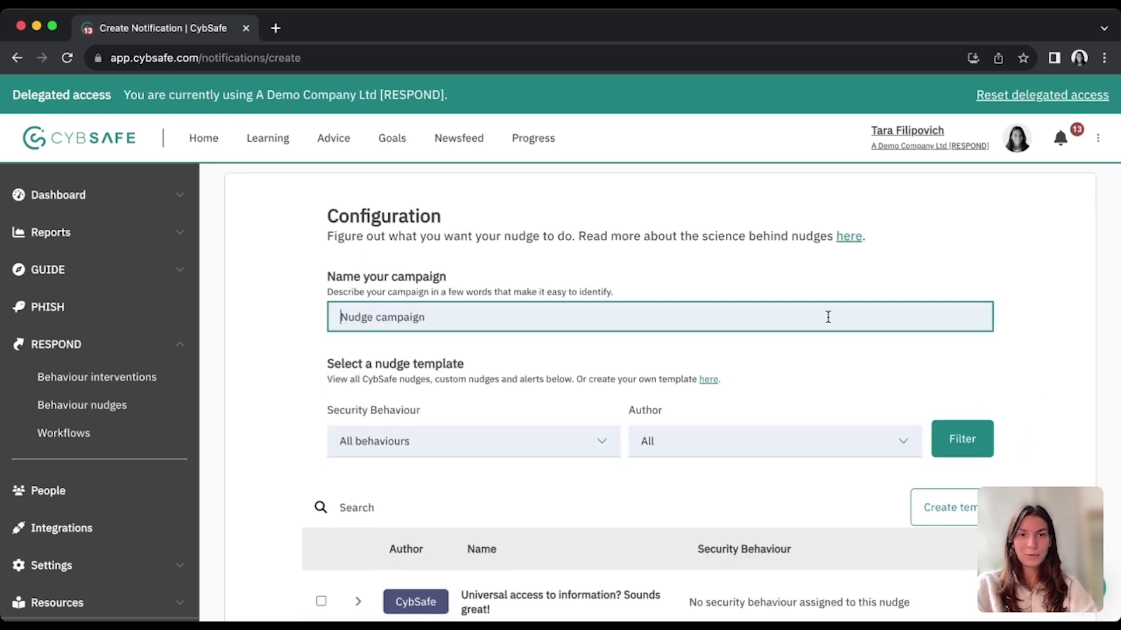
type("Test campaign")
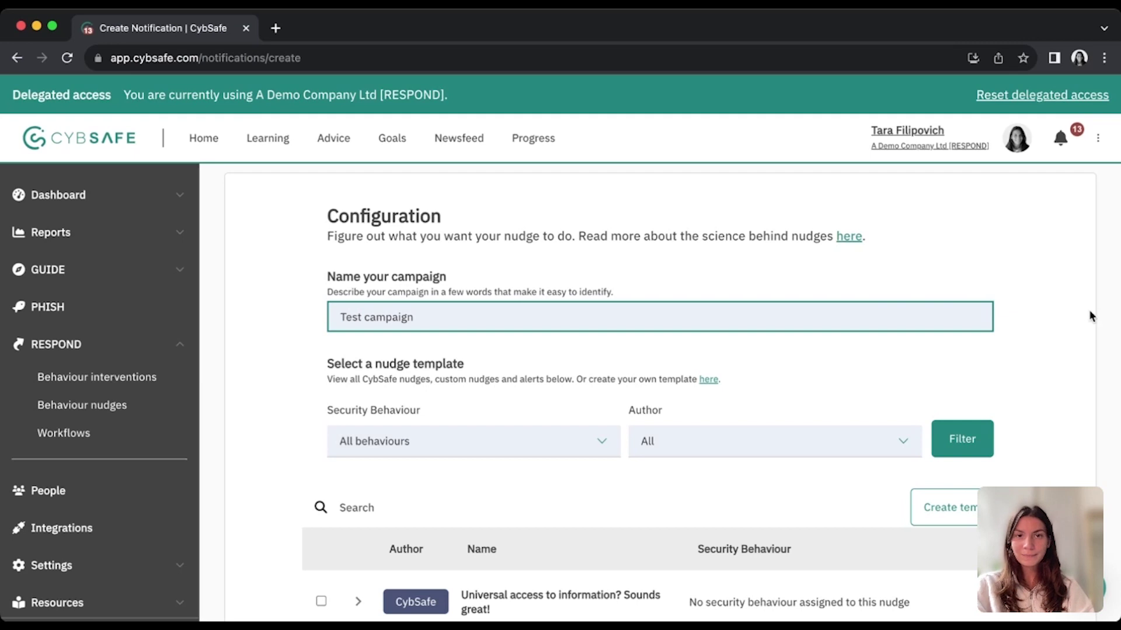
left_click(1089, 313)
scroll(1089, 313, "down", 2)
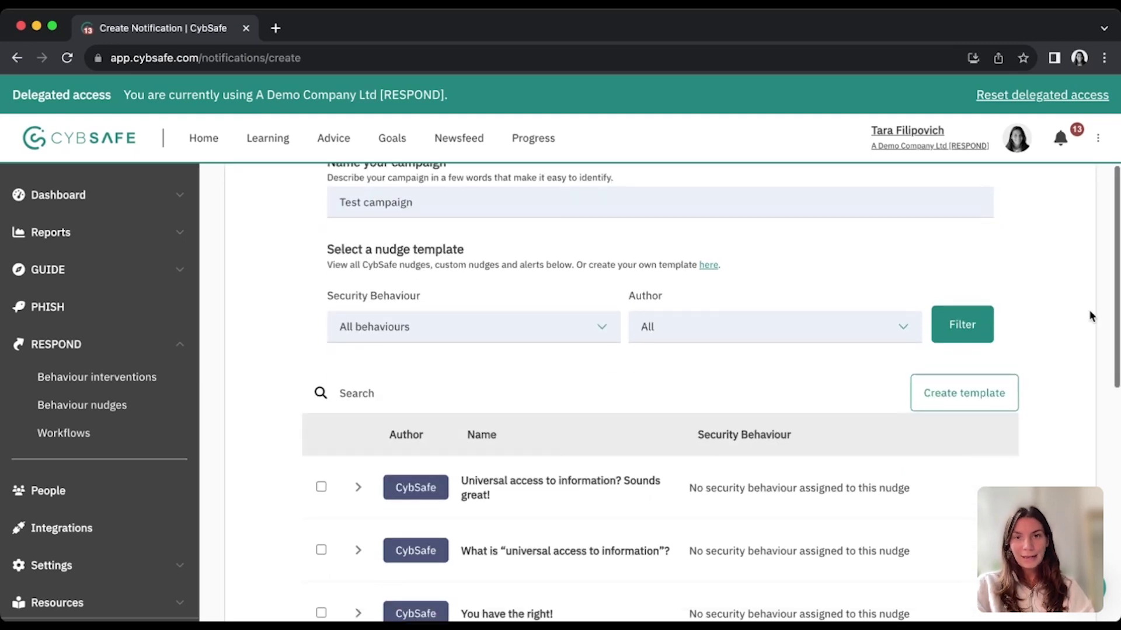
left_click(607, 337)
scroll(560, 426, "down", 5)
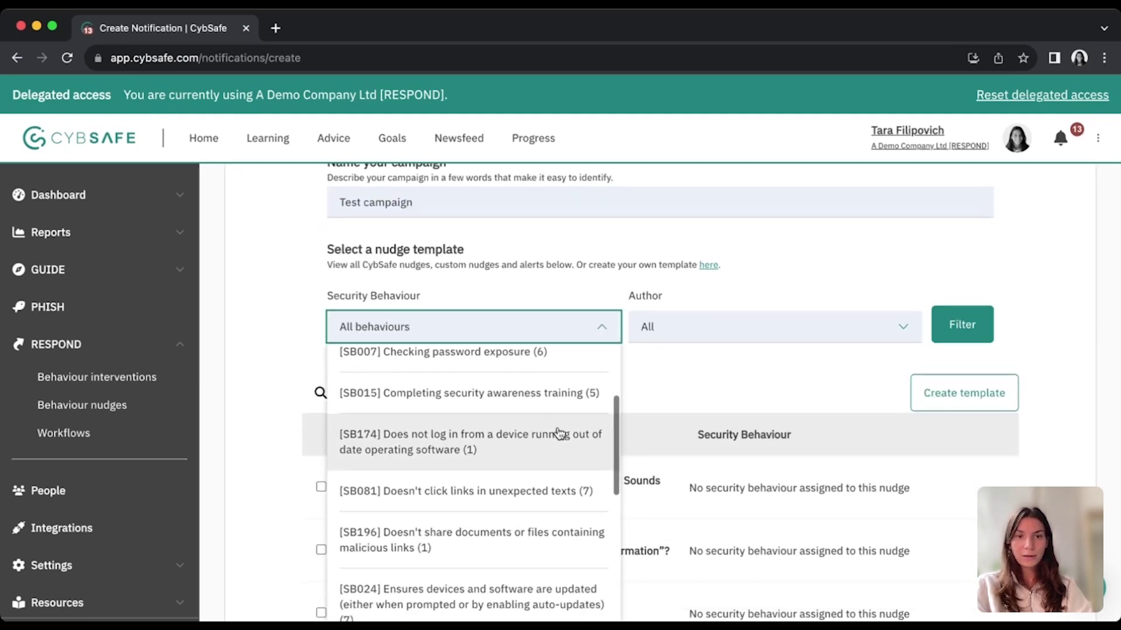
scroll(559, 433, "up", 5)
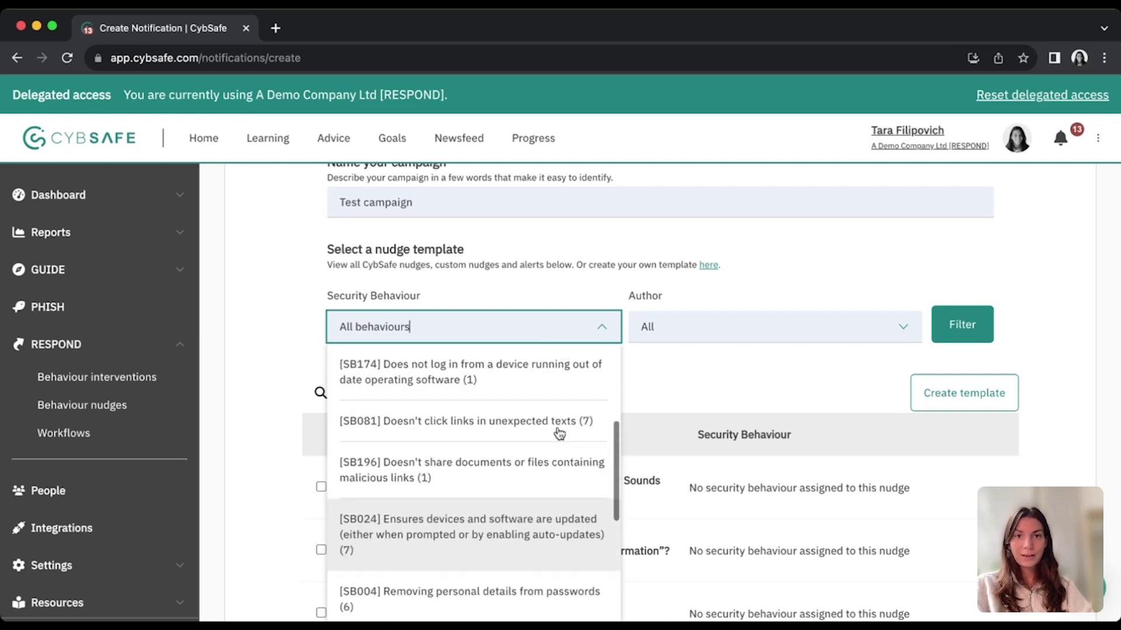
left_click(606, 326)
left_click(879, 338)
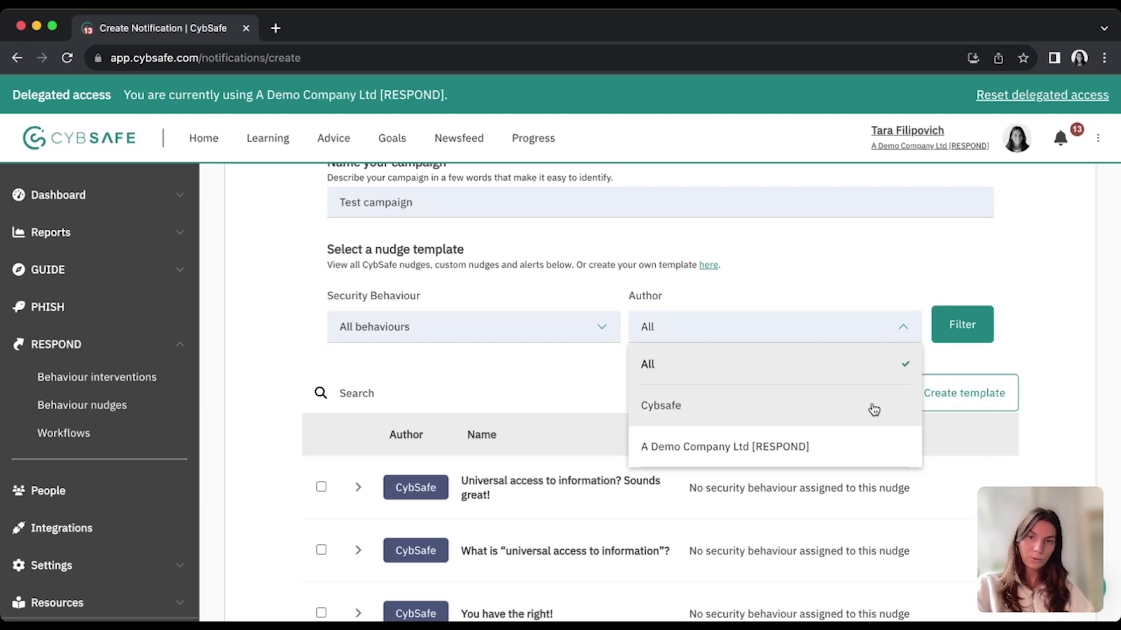
left_click(886, 334)
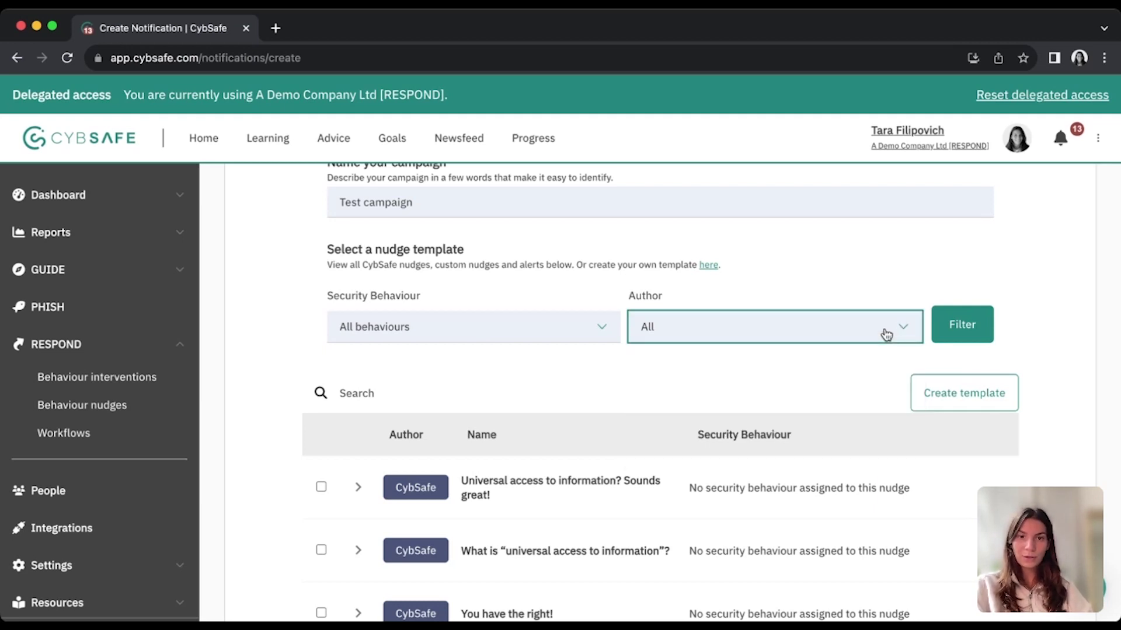
scroll(886, 334, "down", 5)
- Select the 'Criminals love a device that hasn't been updated.' template and preview its message
scroll(884, 330, "down", 3)
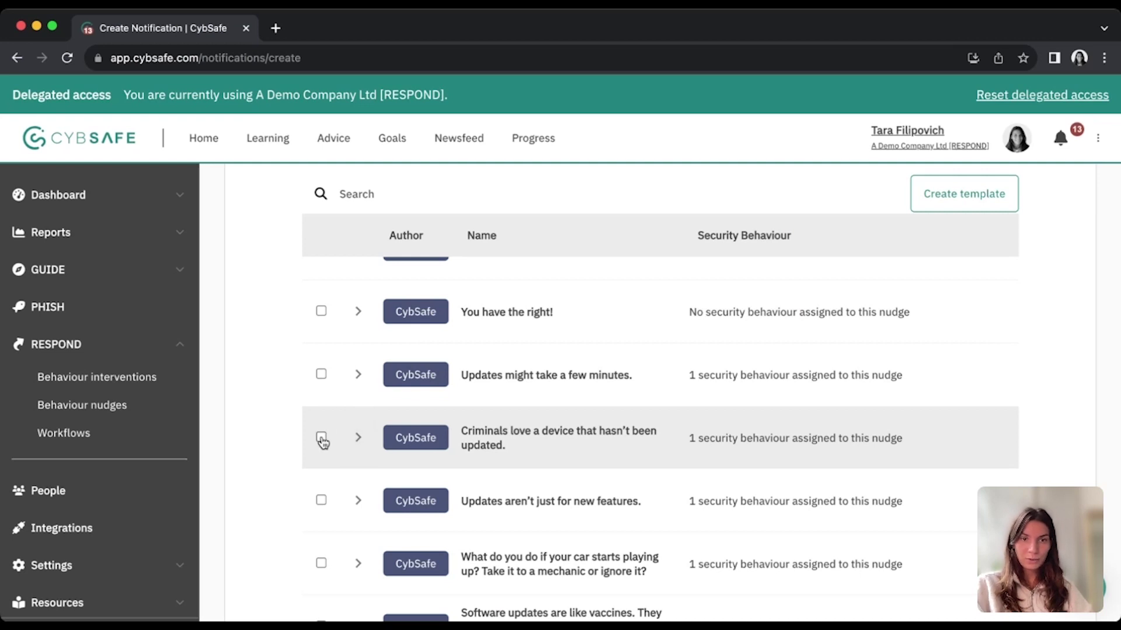
left_click(321, 437)
left_click(358, 438)
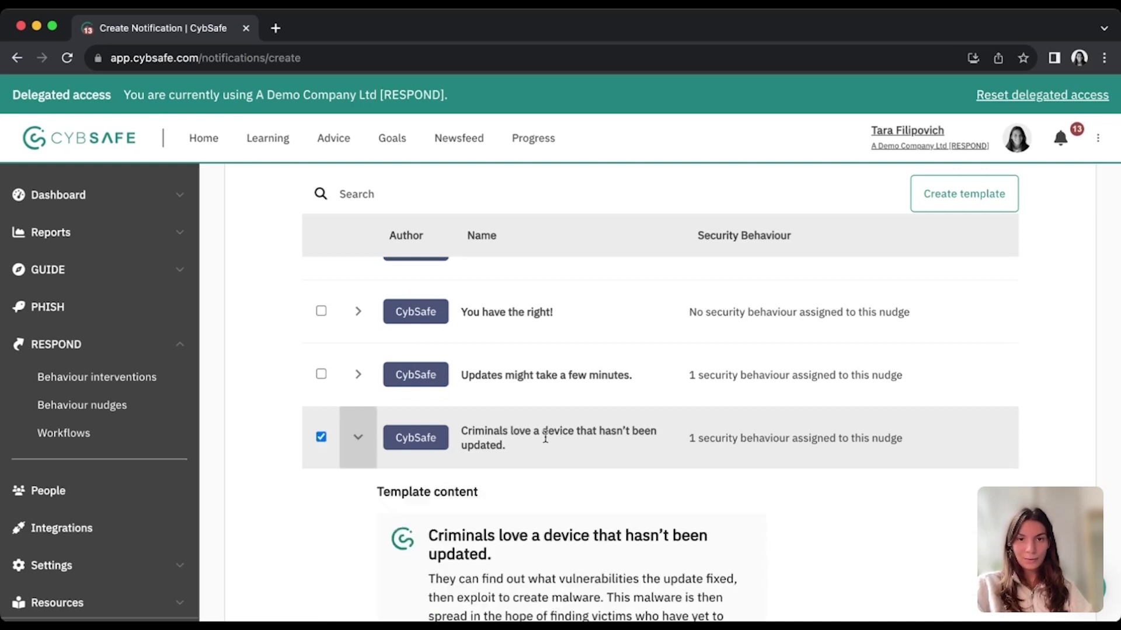
scroll(668, 482, "down", 3)
scroll(669, 482, "down", 1)
scroll(667, 478, "down", 1)
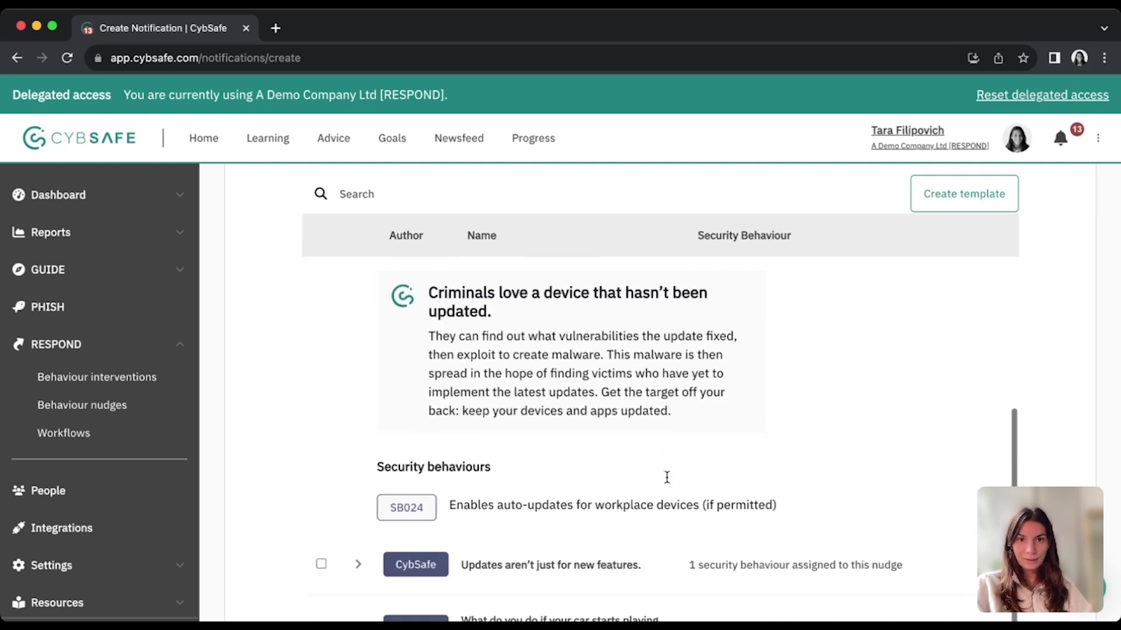
scroll(667, 477, "up", 2)
scroll(668, 477, "down", 1)
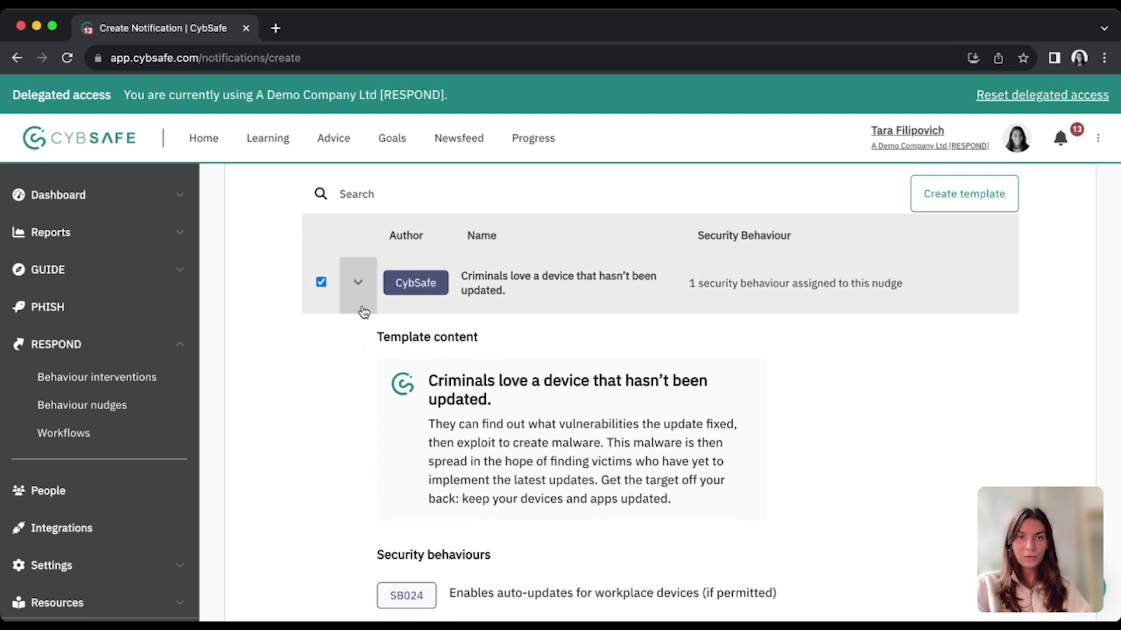
left_click(358, 286)
- Compare with the 'You have the right!' template, recheck the Criminals preview, then continue to Rules
left_click(357, 288)
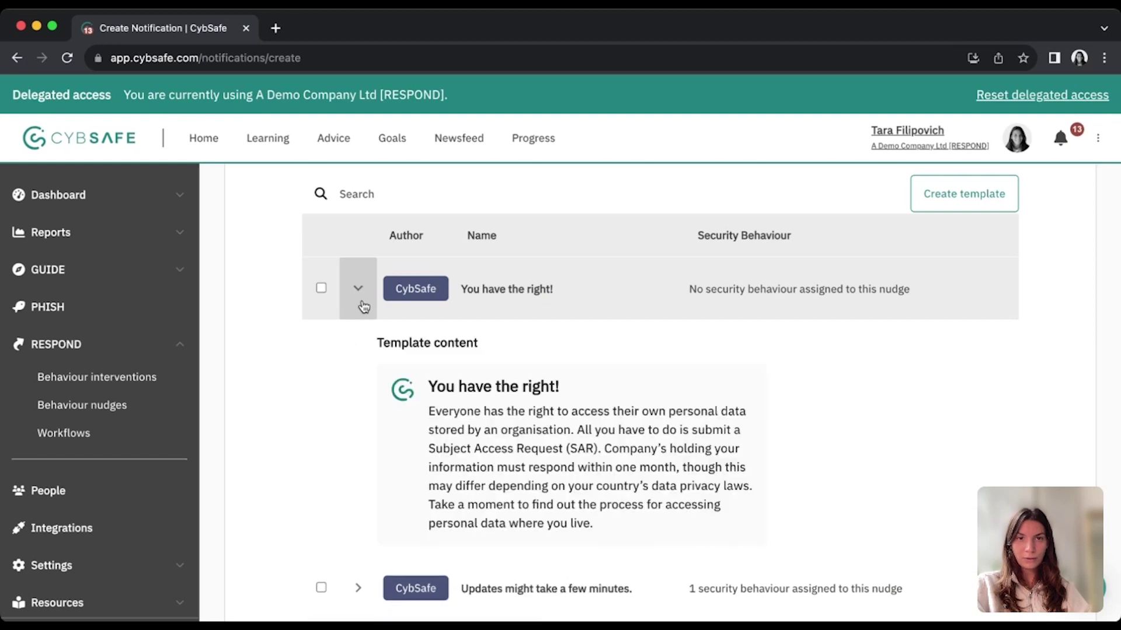
left_click(358, 289)
left_click(357, 428)
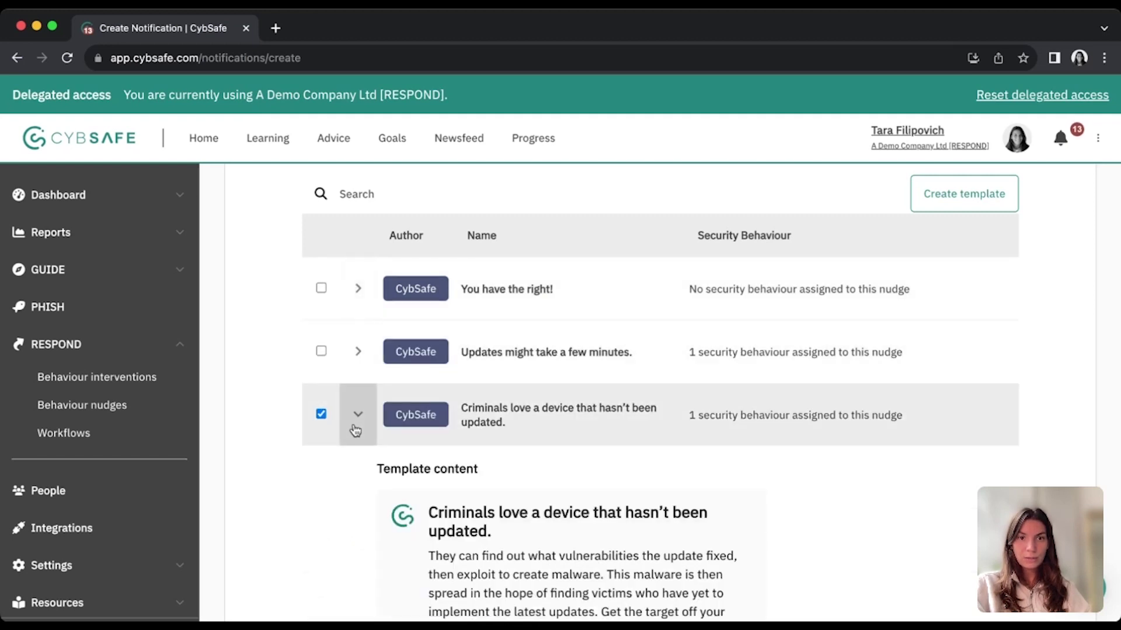
scroll(684, 467, "down", 3)
scroll(685, 467, "down", 1)
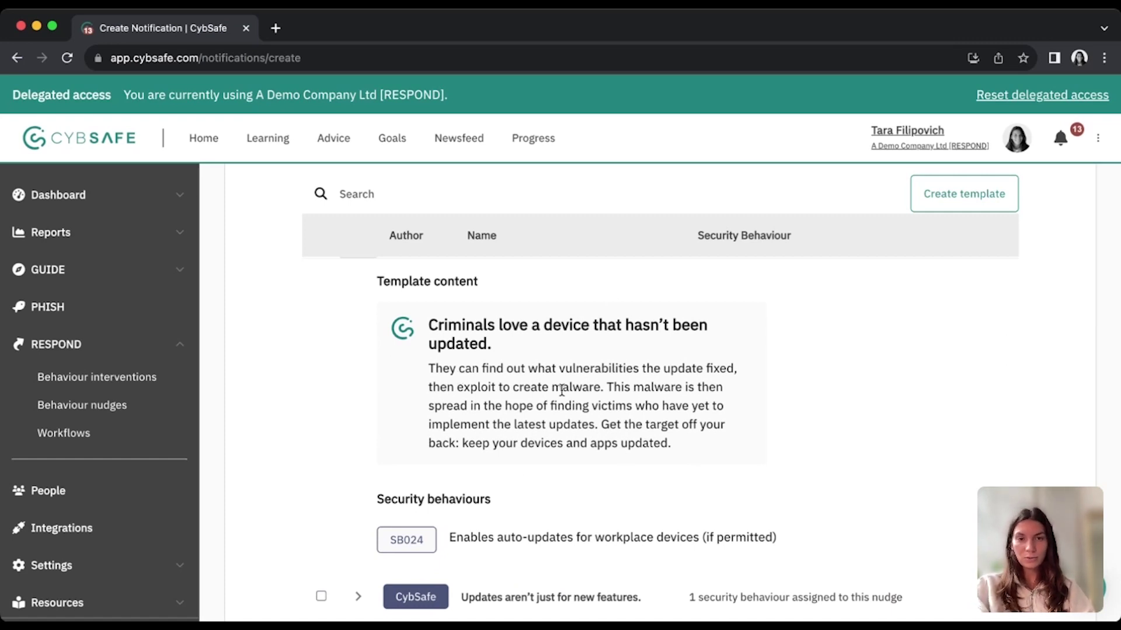
scroll(561, 390, "down", 2)
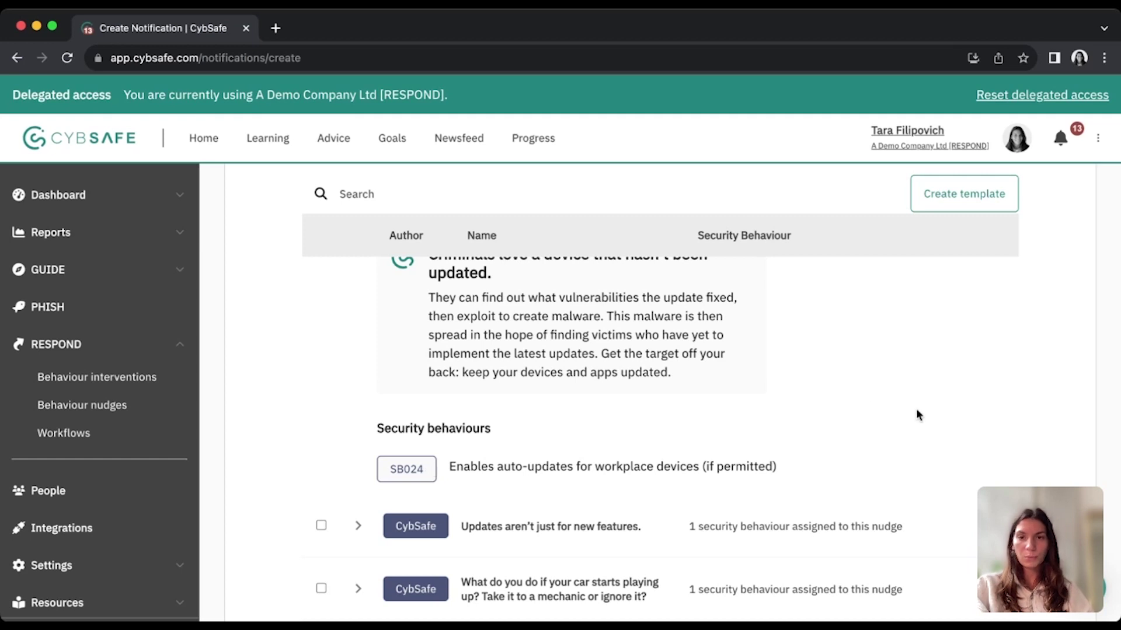
scroll(913, 410, "up", 5)
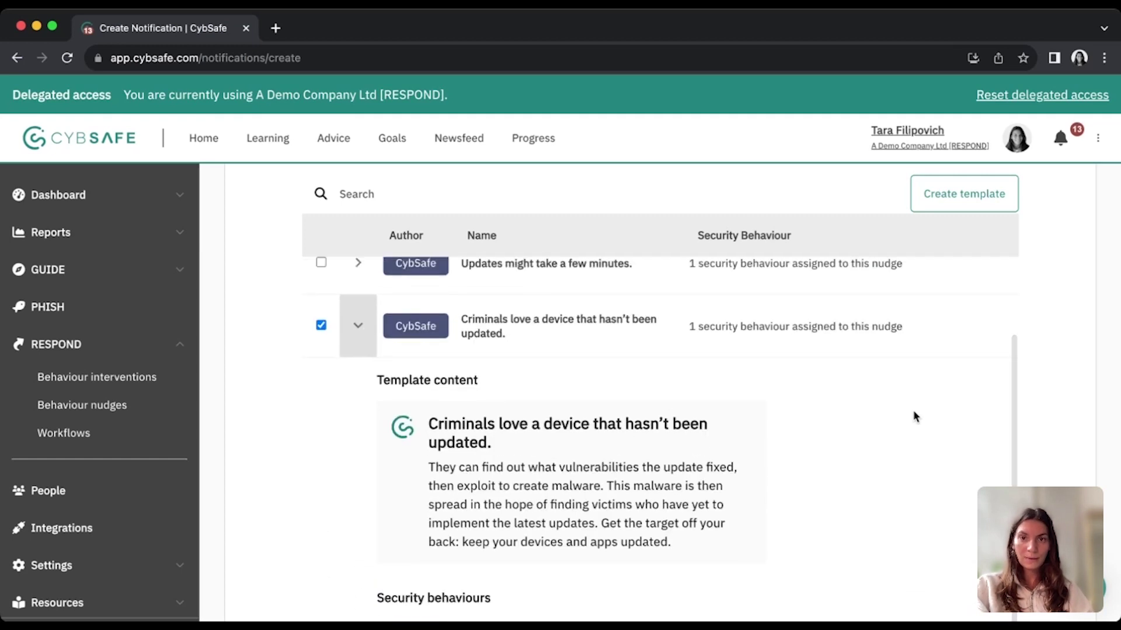
scroll(914, 416, "down", 2)
left_click(373, 297)
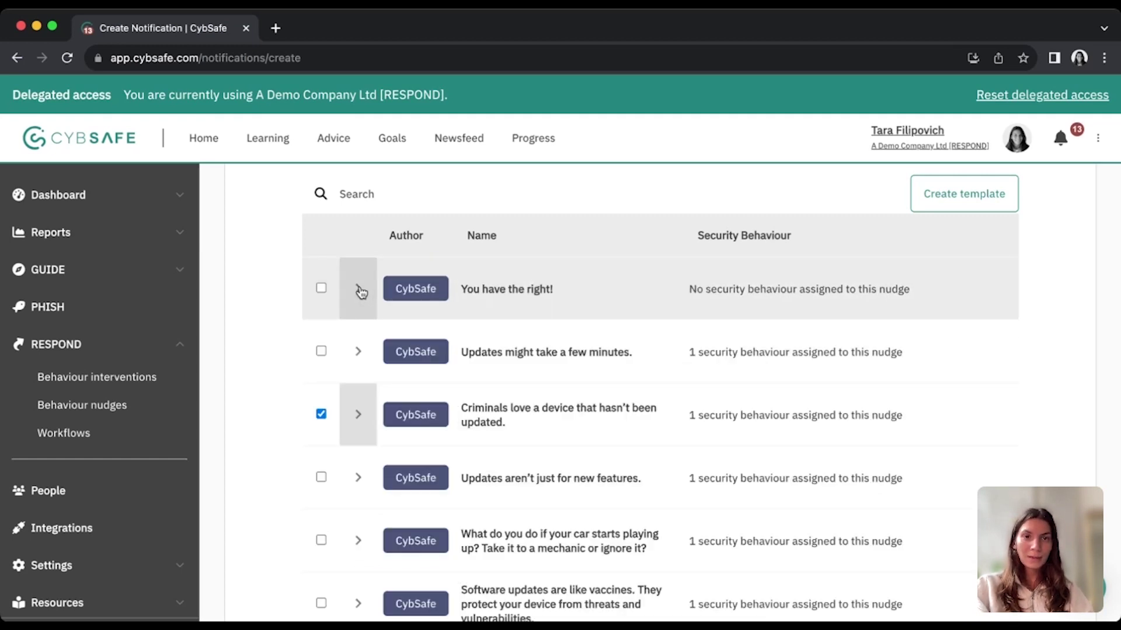
scroll(608, 479, "down", 6)
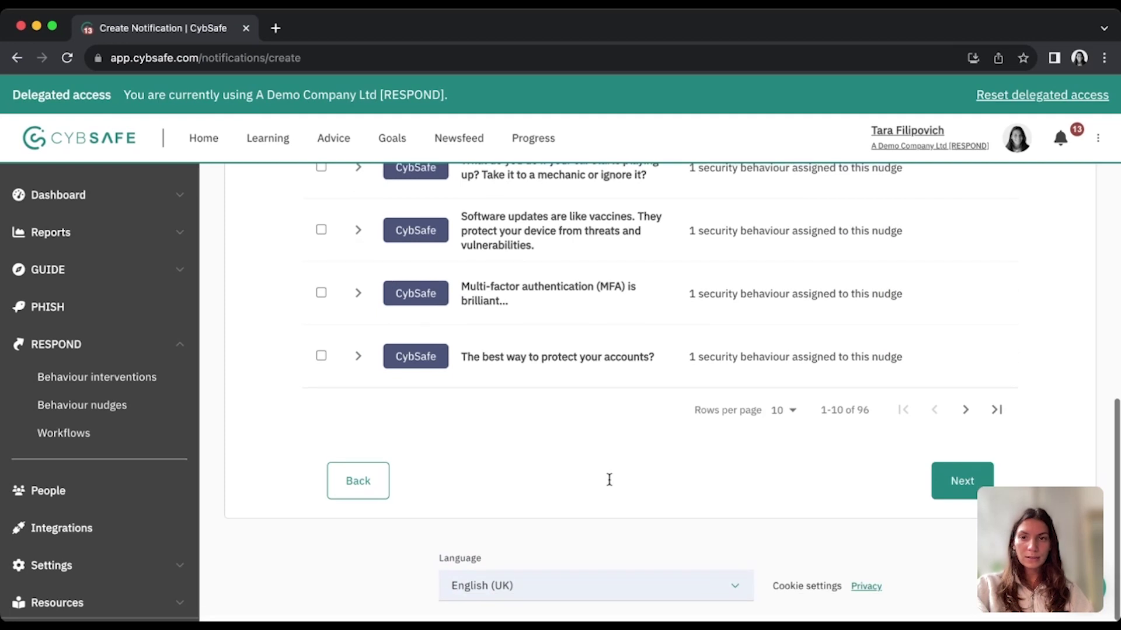
left_click(991, 486)
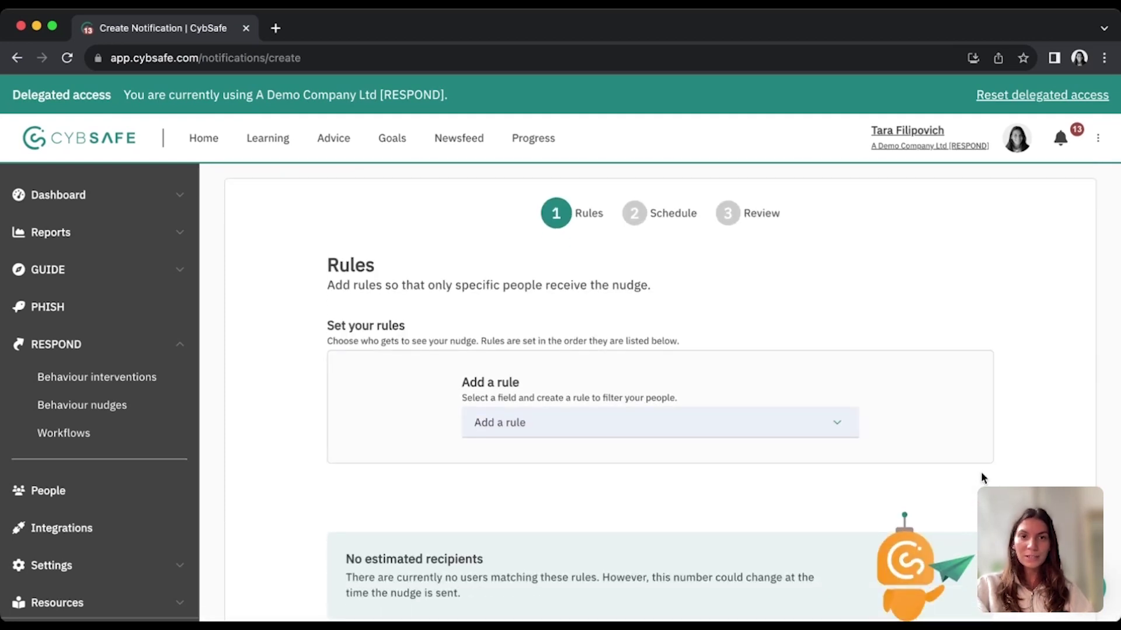
- Browse the Add a rule field list, from Behaviour score through User created on
scroll(809, 362, "down", 1)
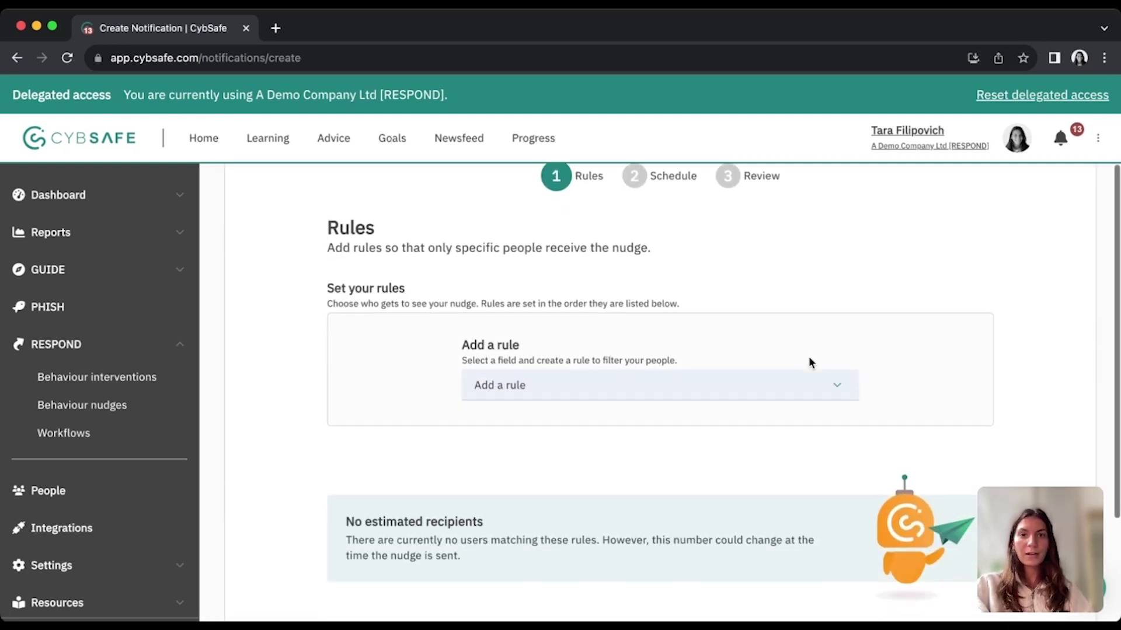
left_click(840, 399)
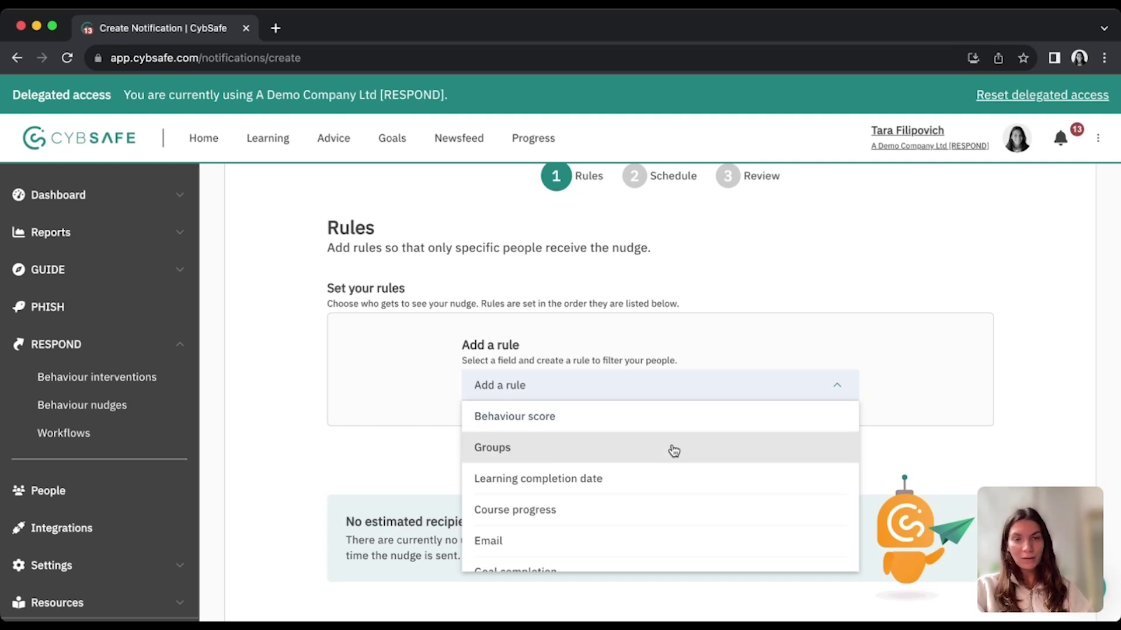
scroll(672, 450, "down", 1)
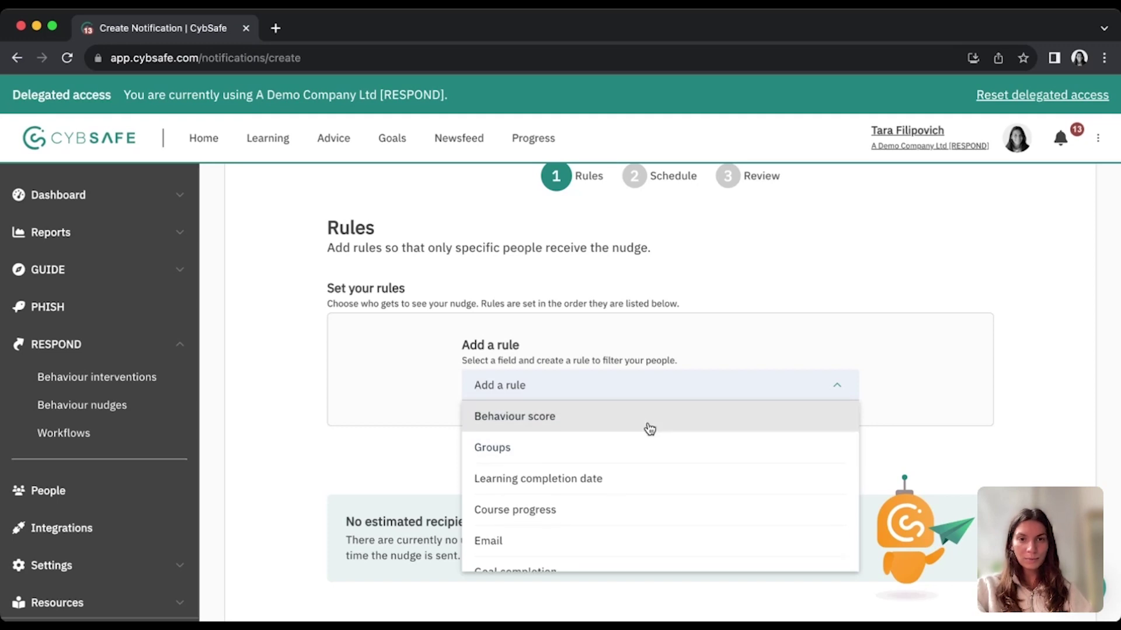
scroll(645, 428, "down", 2)
scroll(649, 465, "down", 2)
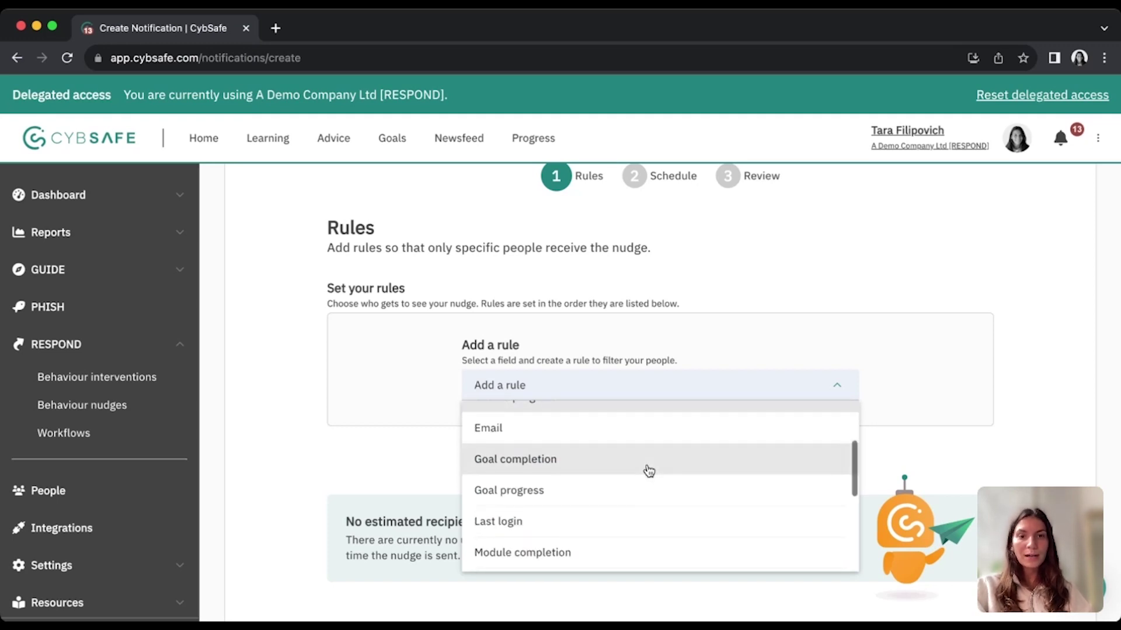
scroll(649, 470, "down", 1)
scroll(649, 470, "down", 1)
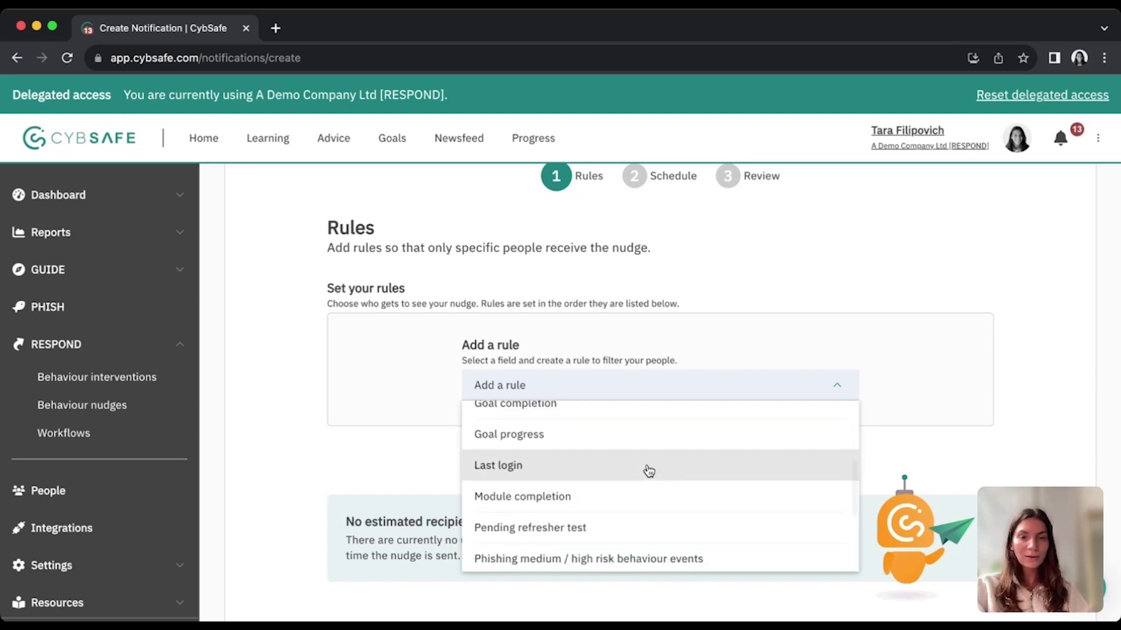
scroll(649, 471, "down", 2)
scroll(649, 471, "down", 3)
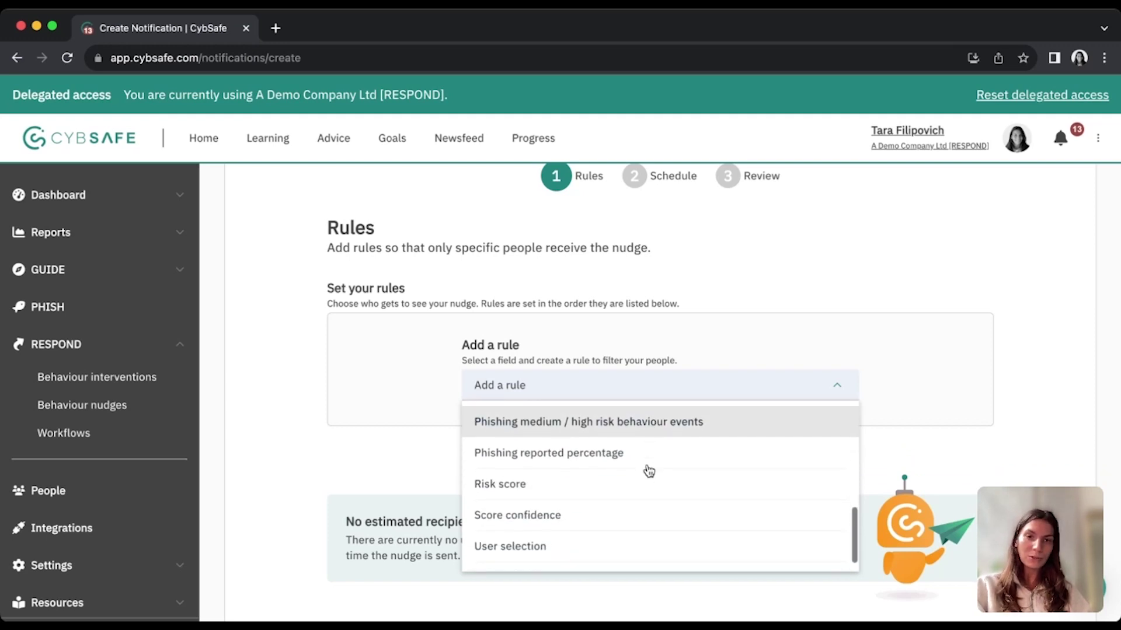
scroll(650, 471, "down", 1)
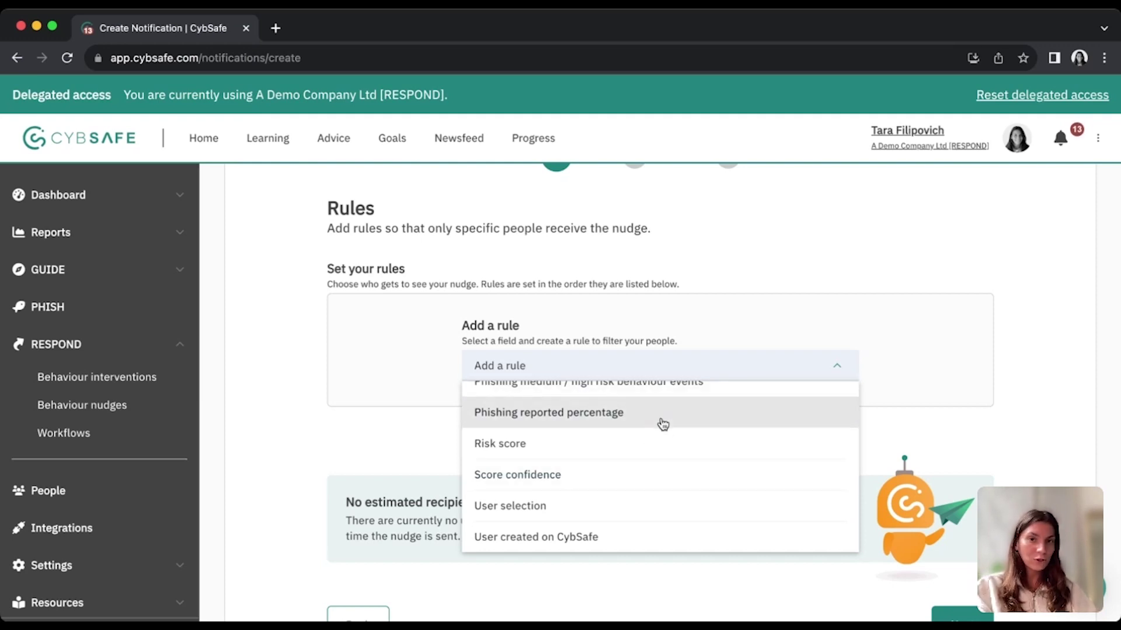
scroll(662, 425, "up", 2)
scroll(662, 425, "up", 5)
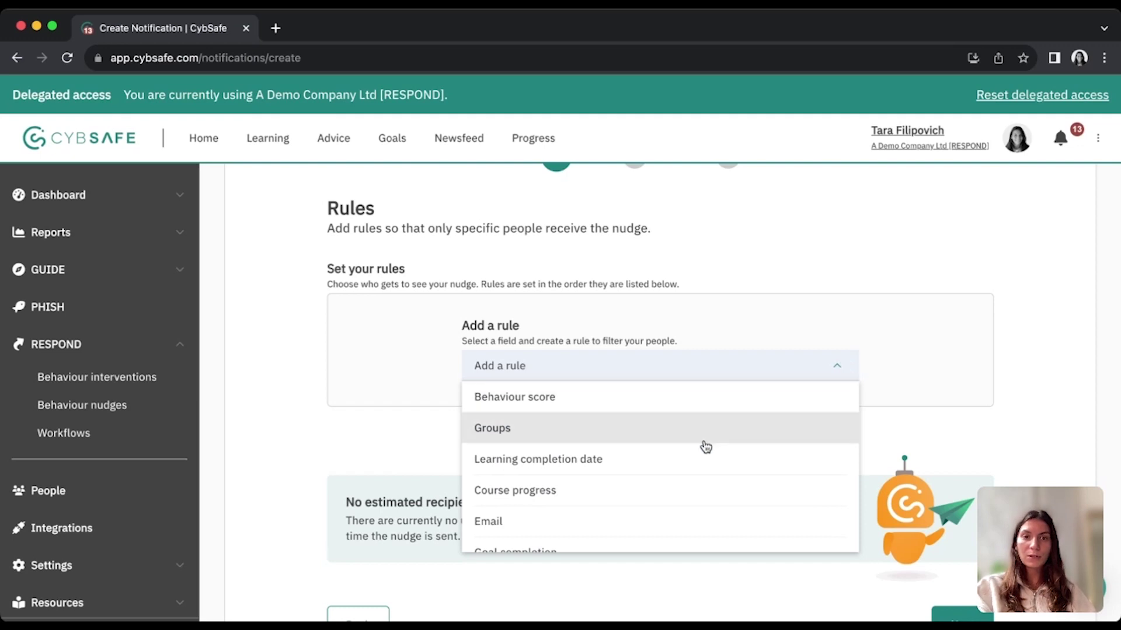
- Add a Course progress rule, slide it to 30 and back to 0, then remove it
left_click(550, 491)
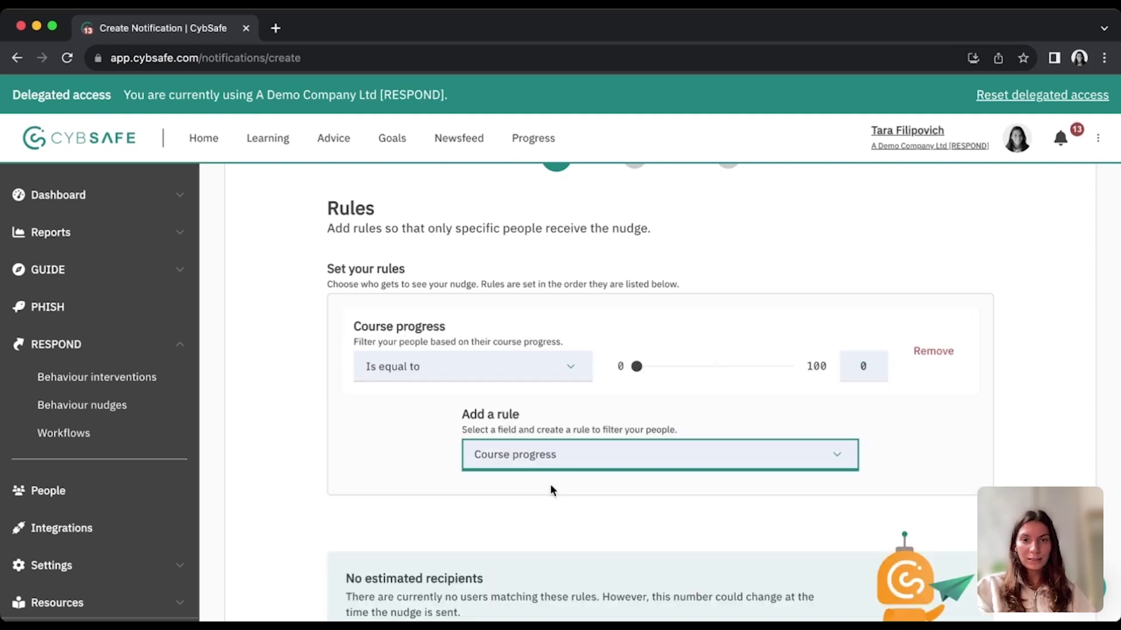
left_click_drag(628, 374, 683, 367)
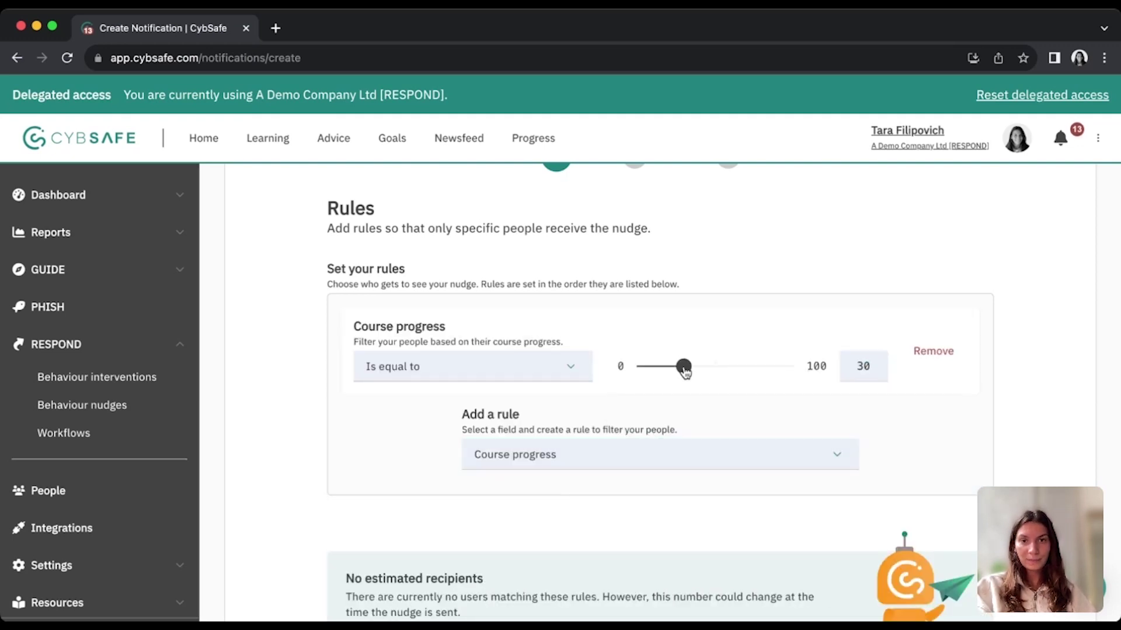
scroll(685, 370, "down", 5)
scroll(684, 372, "up", 4)
left_click_drag(683, 303, 635, 304)
left_click(964, 298)
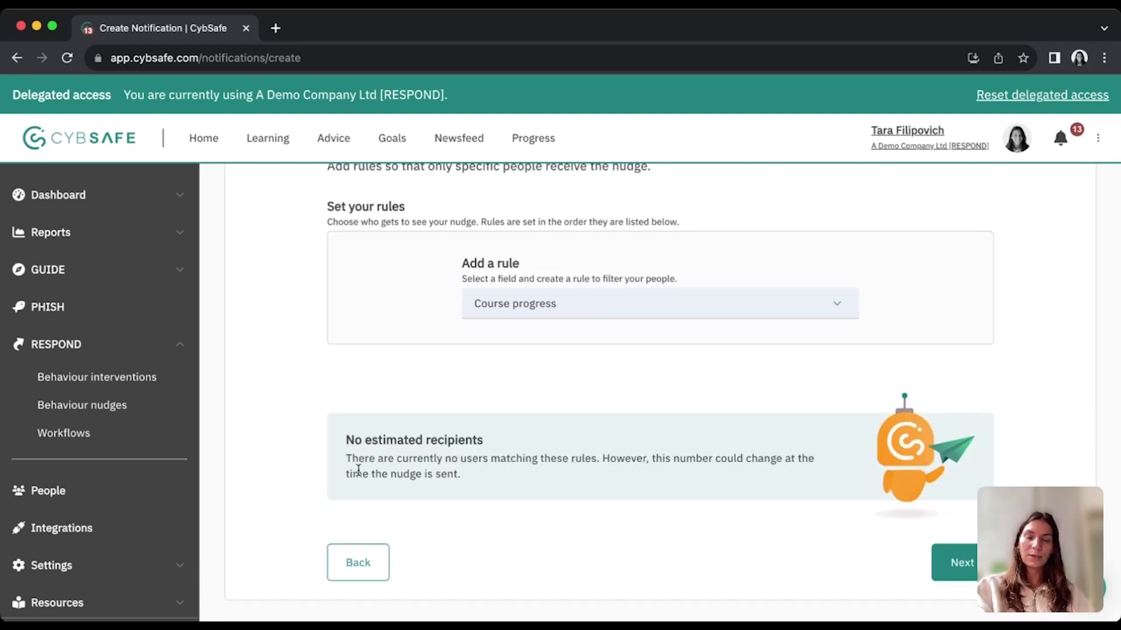
- Continue to the Schedule step with no recipient rules set
scroll(359, 469, "up", 2)
scroll(358, 471, "down", 3)
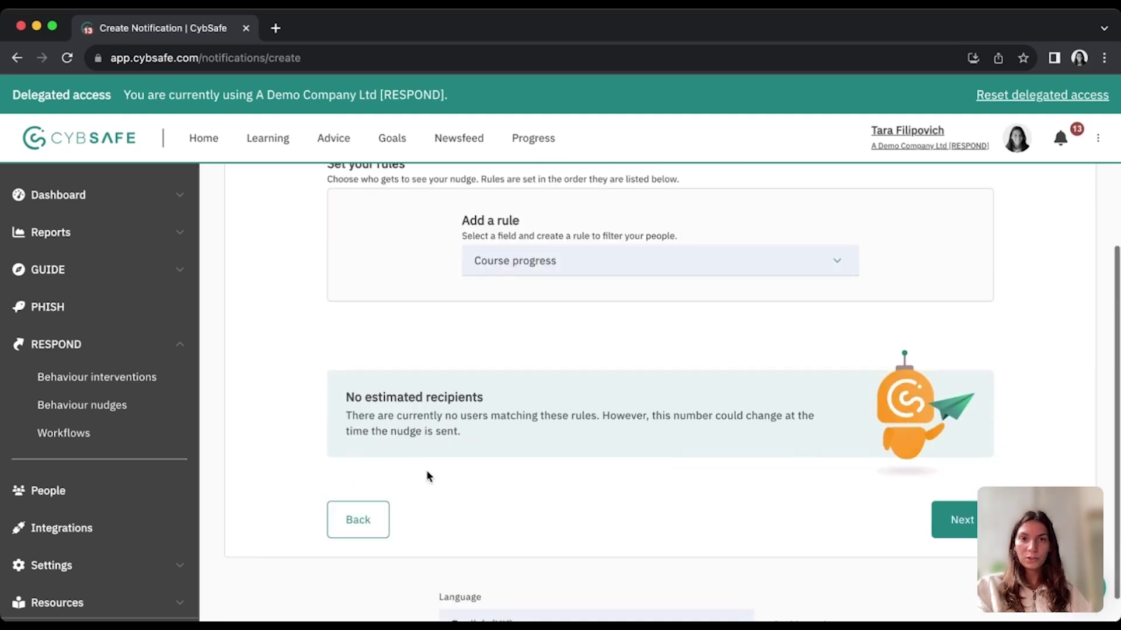
scroll(758, 513, "down", 1)
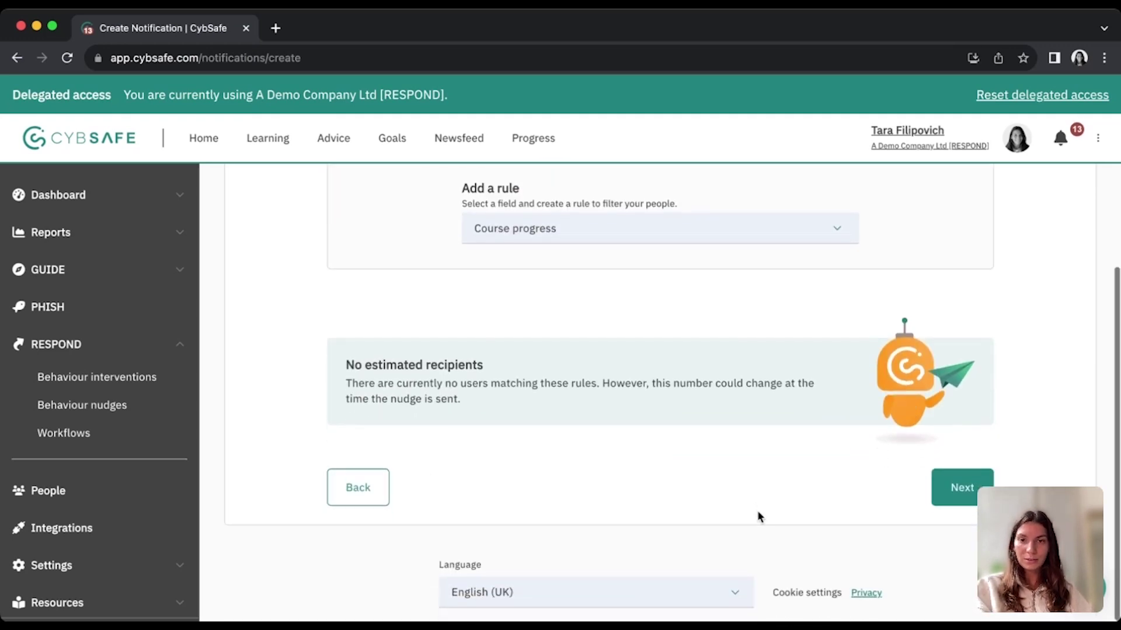
left_click(962, 482)
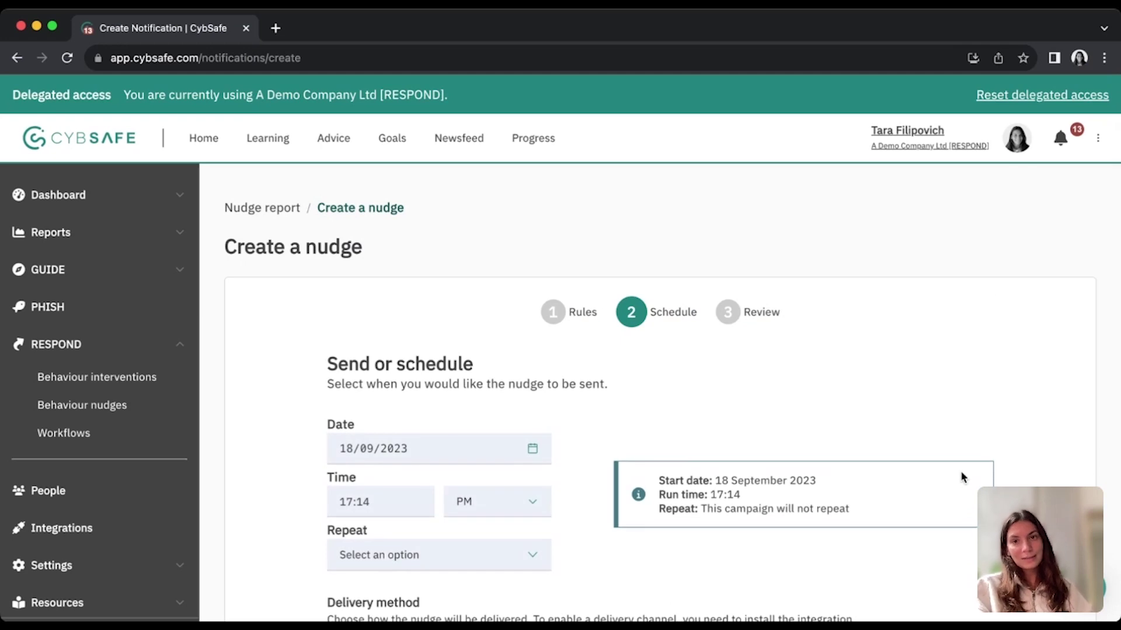
- Set the nudge's Repeat option to Daily so it recurs every 1 day(s)
scroll(961, 477, "down", 1)
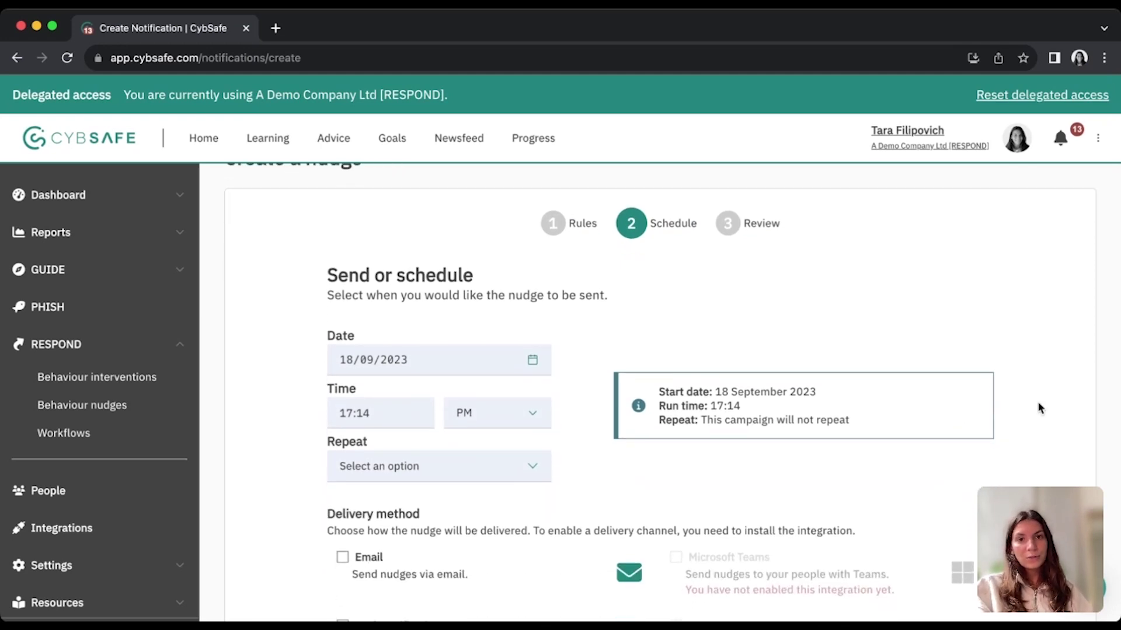
scroll(1039, 409, "down", 1)
scroll(1039, 408, "up", 2)
scroll(1039, 409, "down", 2)
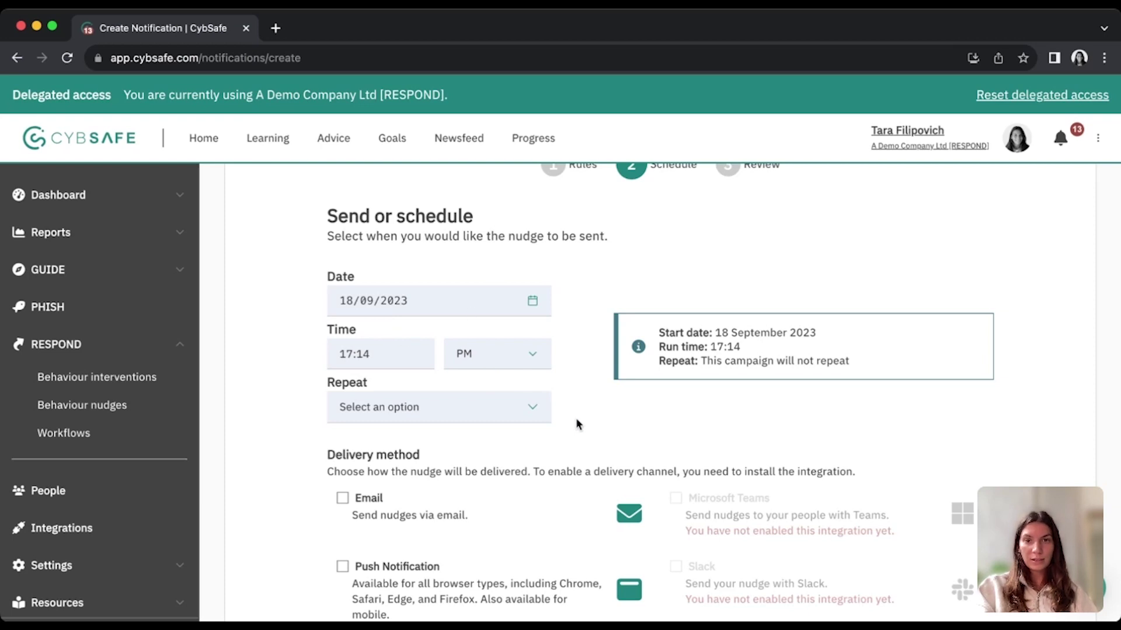
left_click(523, 412)
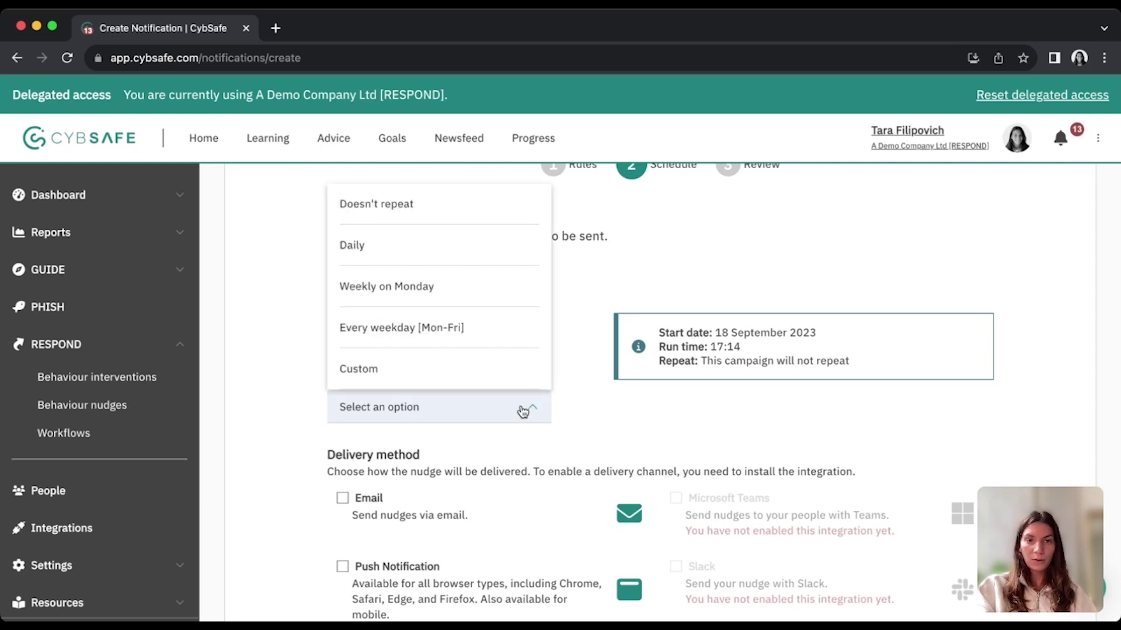
left_click(454, 258)
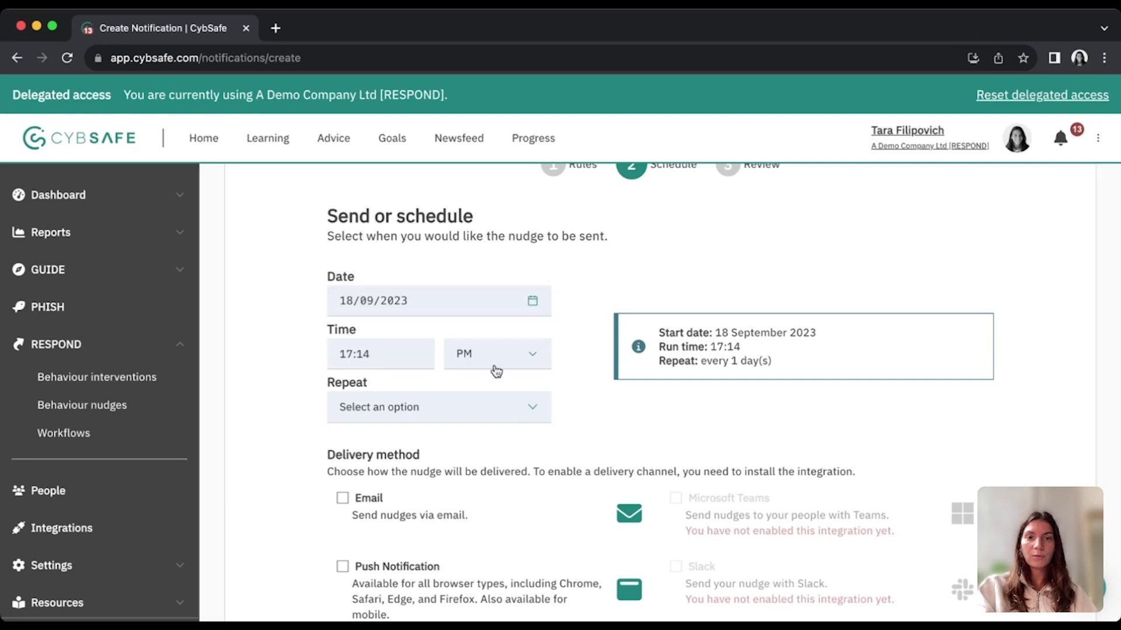
left_click(508, 411)
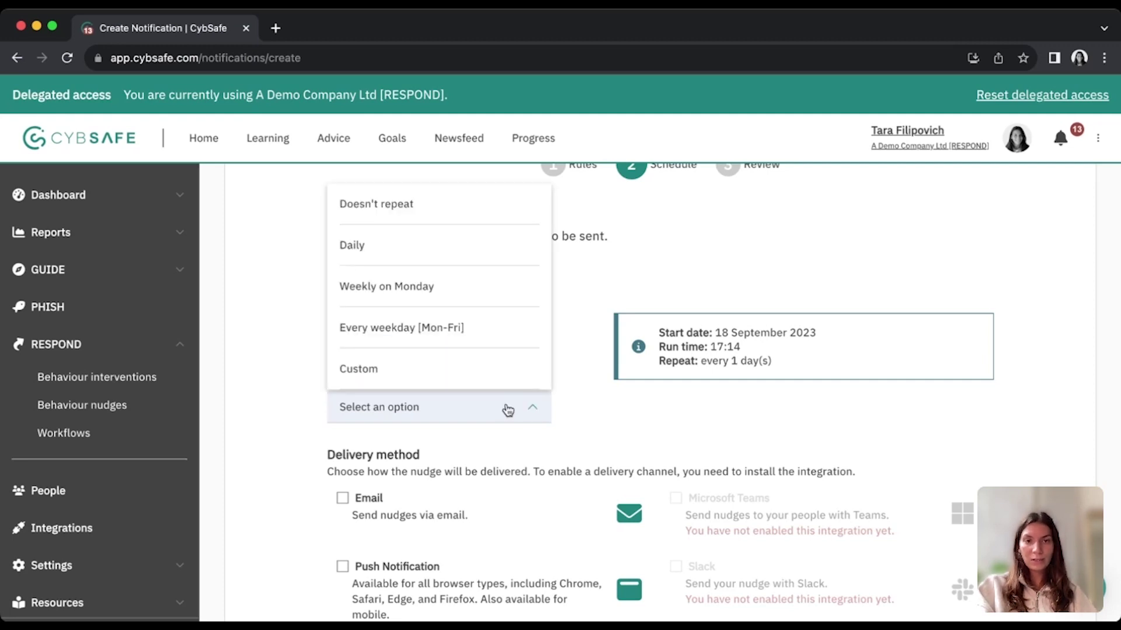
left_click(426, 416)
scroll(427, 416, "down", 3)
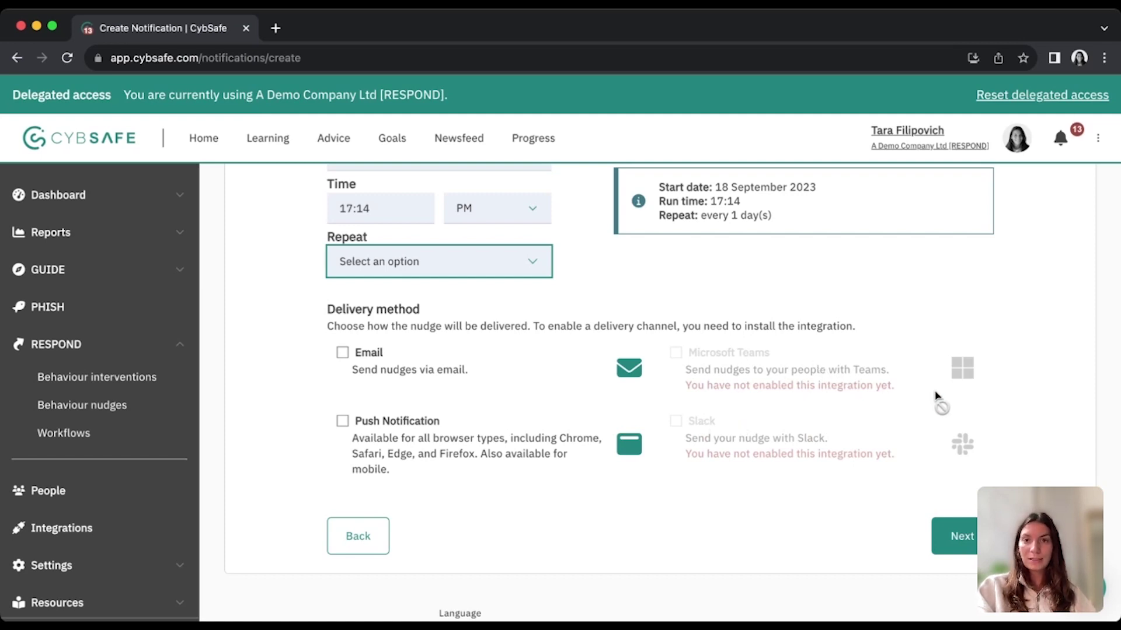
- Choose Push Notification and Email as delivery methods, then proceed to the Review step
scroll(936, 396, "down", 1)
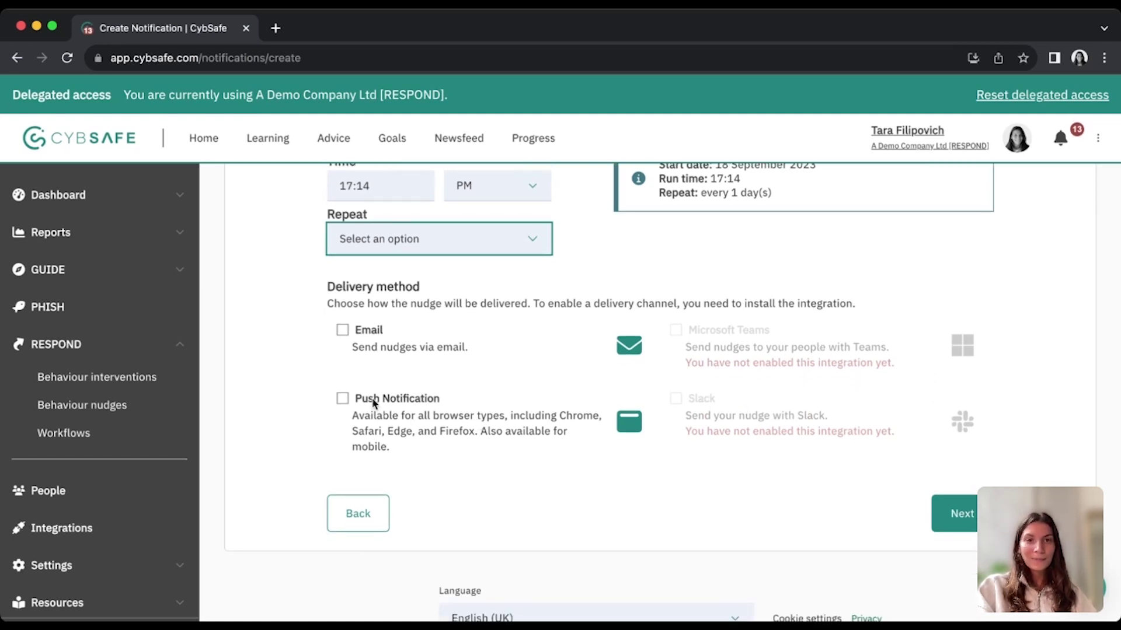
left_click(345, 398)
left_click(343, 330)
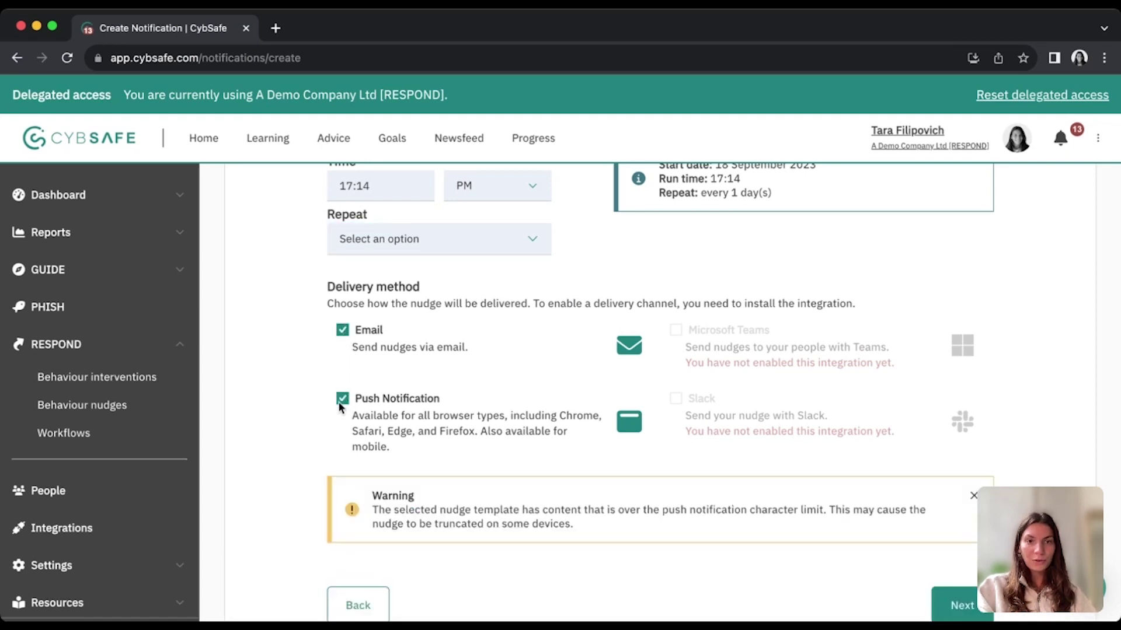
scroll(461, 403, "up", 4)
scroll(461, 403, "down", 6)
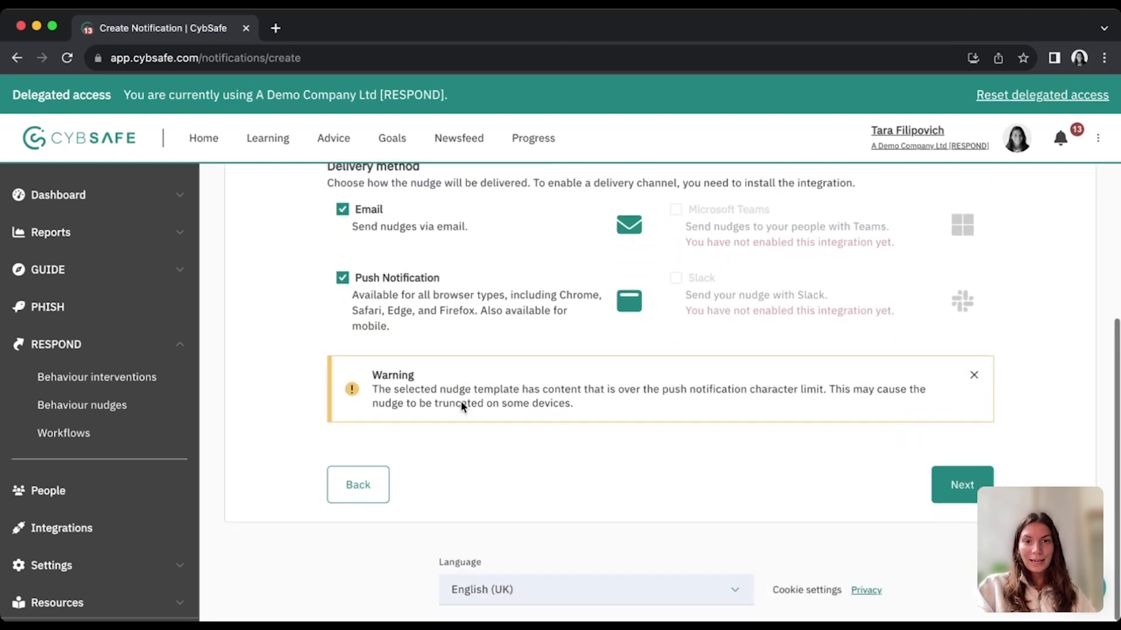
left_click(964, 500)
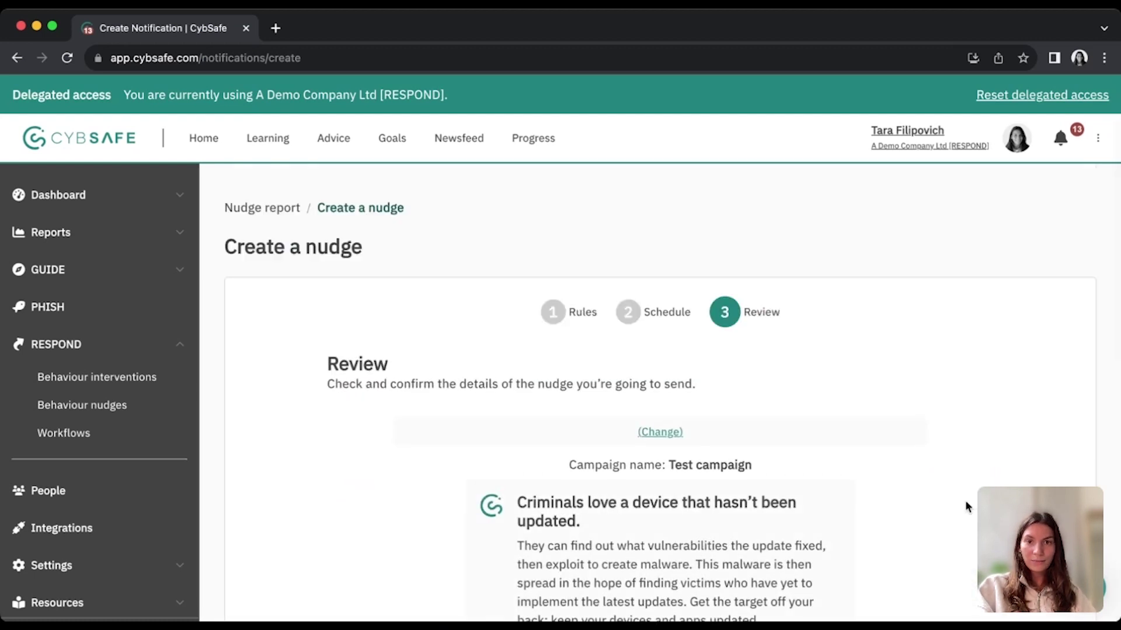
scroll(967, 506, "down", 3)
scroll(961, 504, "down", 1)
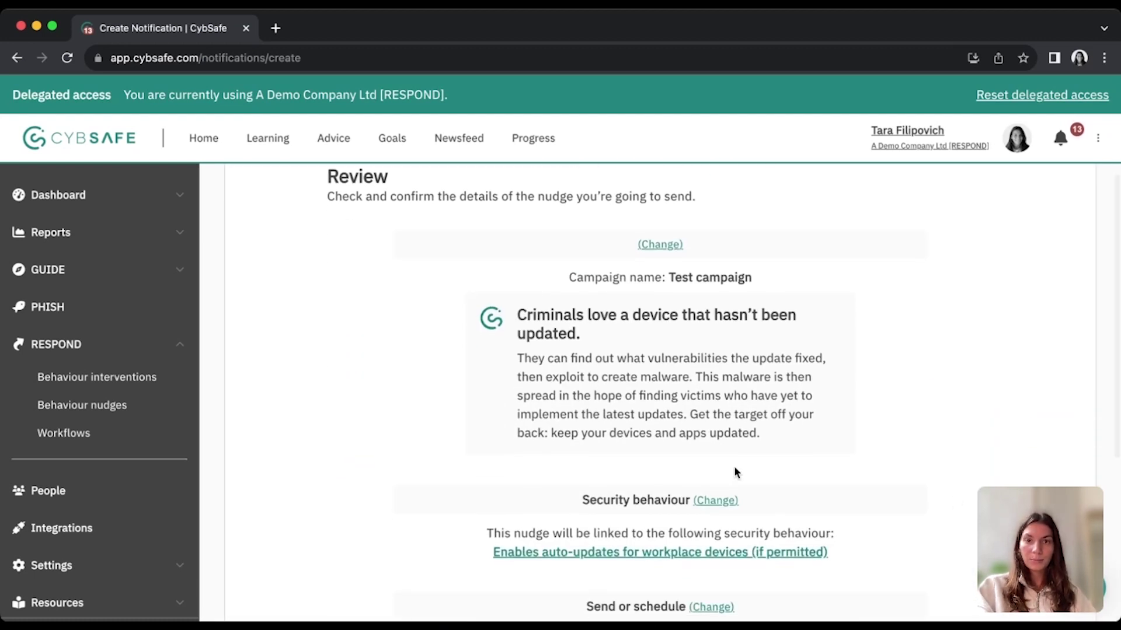
scroll(734, 466, "down", 3)
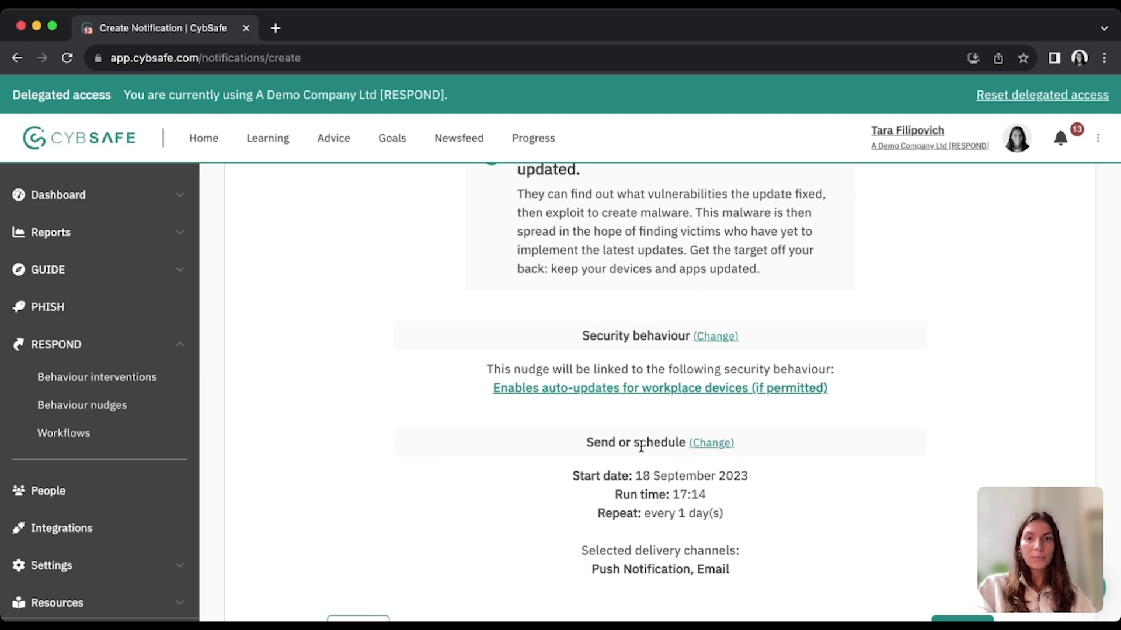
scroll(640, 446, "down", 2)
scroll(625, 519, "down", 2)
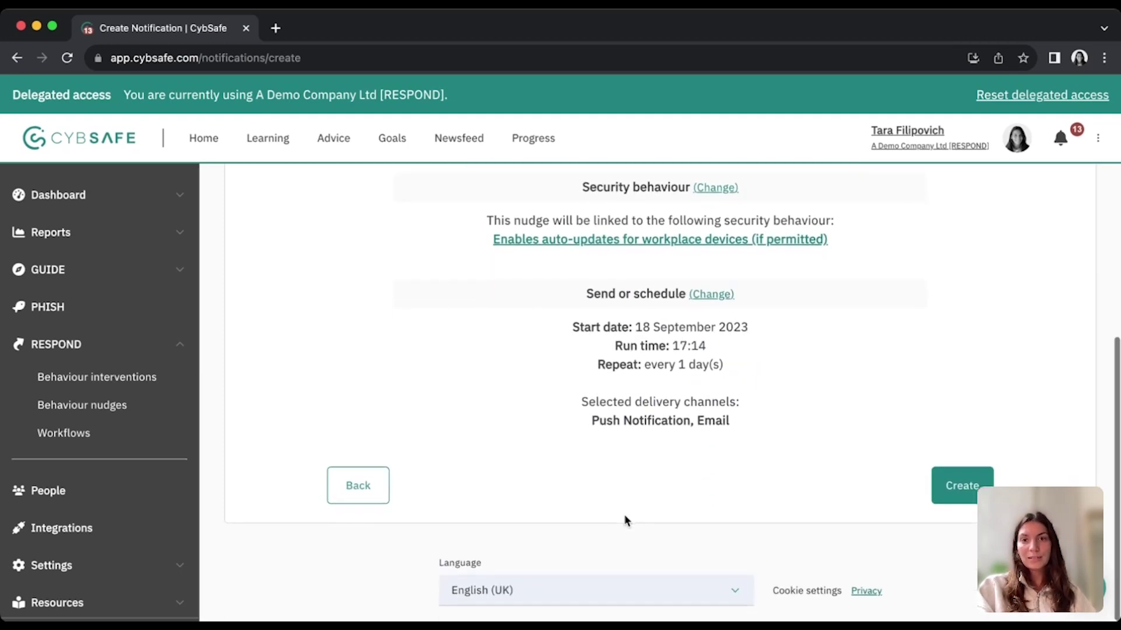